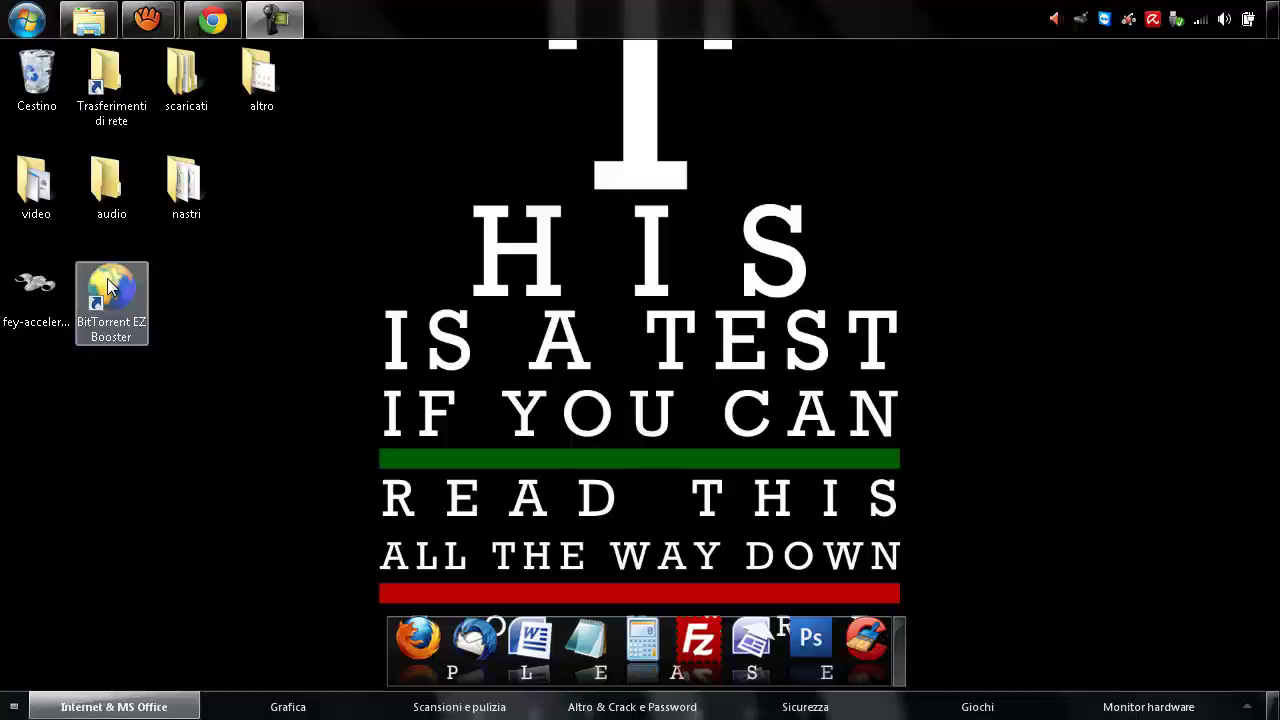
- Switch to Chrome and look over the programs offered on the FeyTools download page, from FeyAccelerator to FeyTorrents and FeyWriter
{"action": "double_click", "coordinate": [36, 290]}
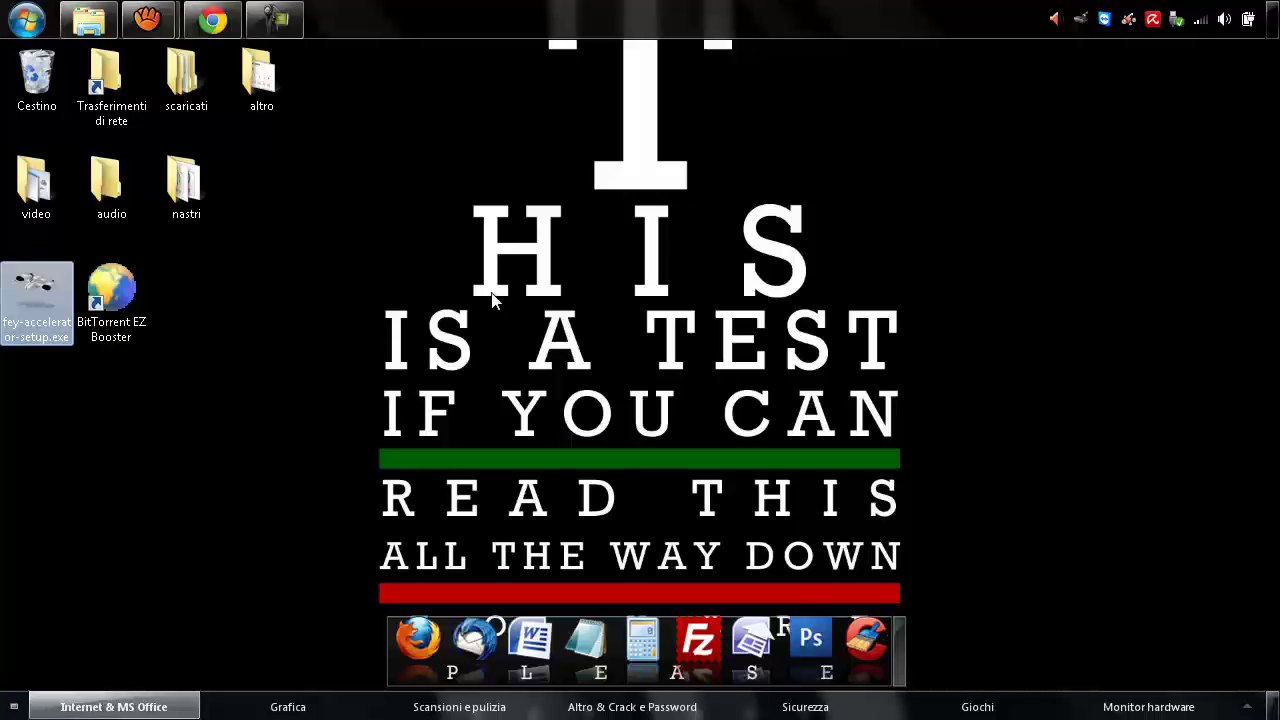
{"action": "left_click", "coordinate": [212, 20]}
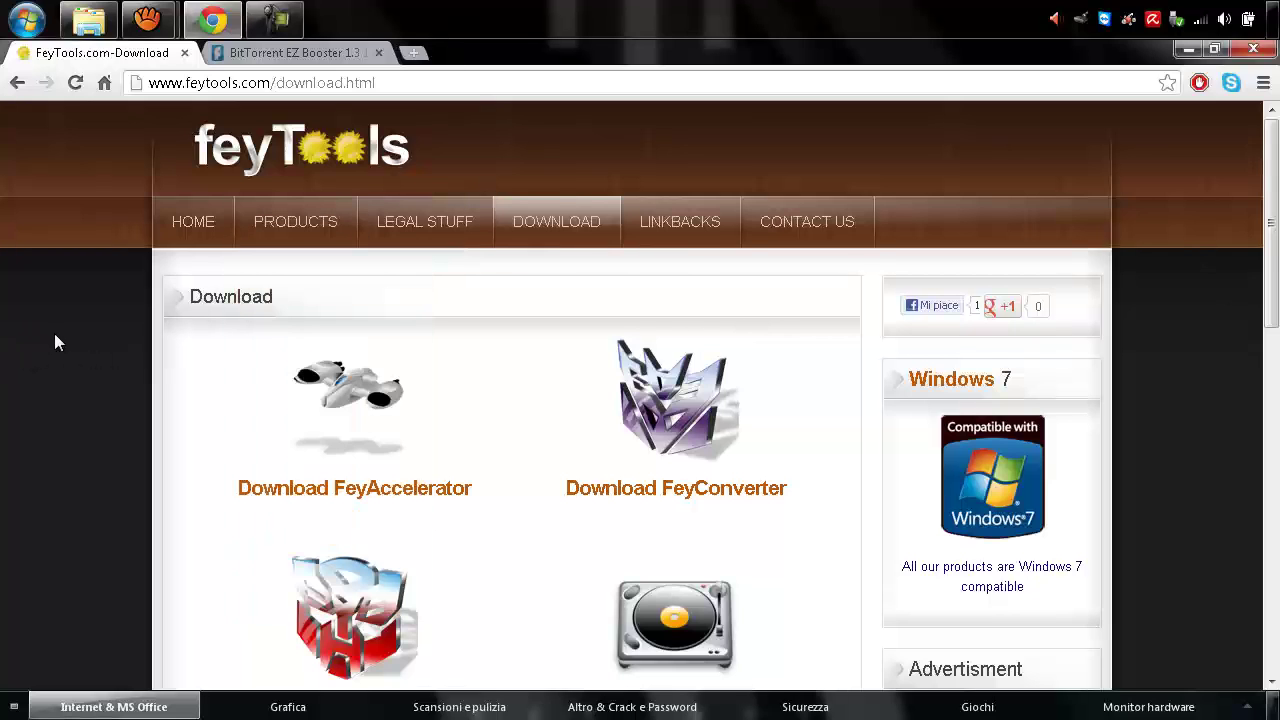
{"action": "scroll", "coordinate": [54, 333], "scroll_direction": "down", "scroll_amount": 1}
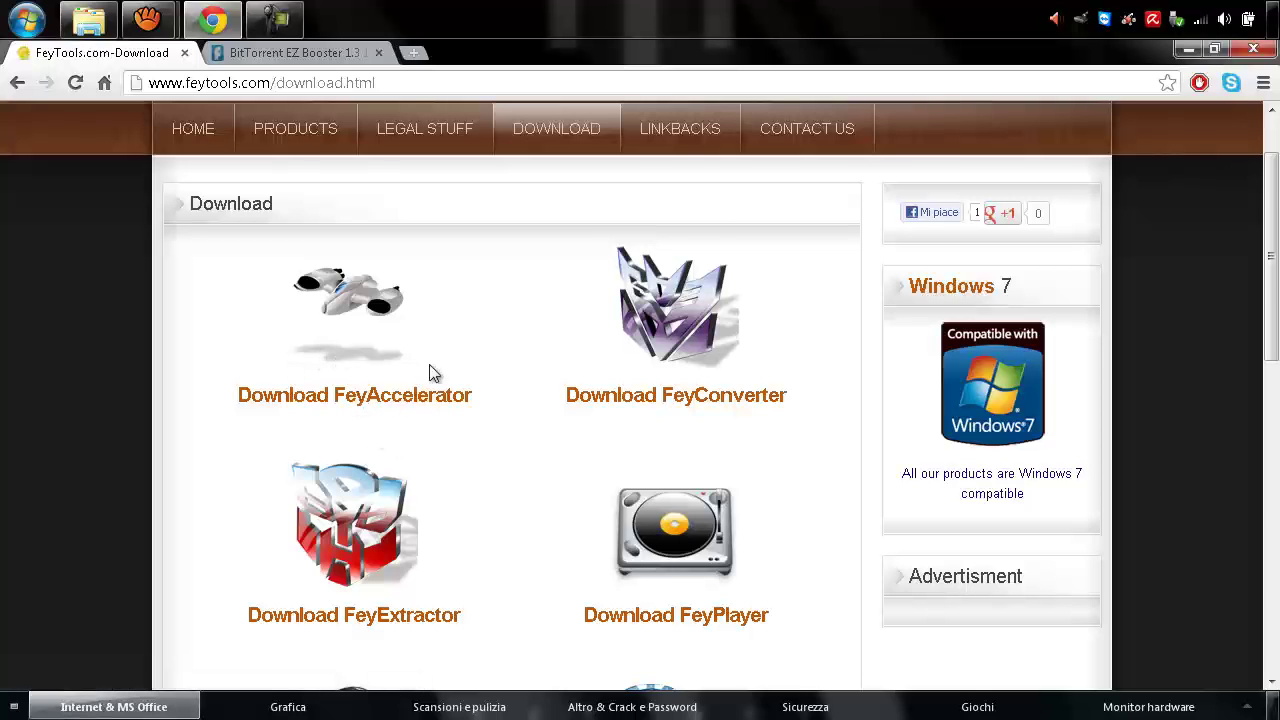
{"action": "scroll", "coordinate": [449, 294], "scroll_direction": "down", "scroll_amount": 5}
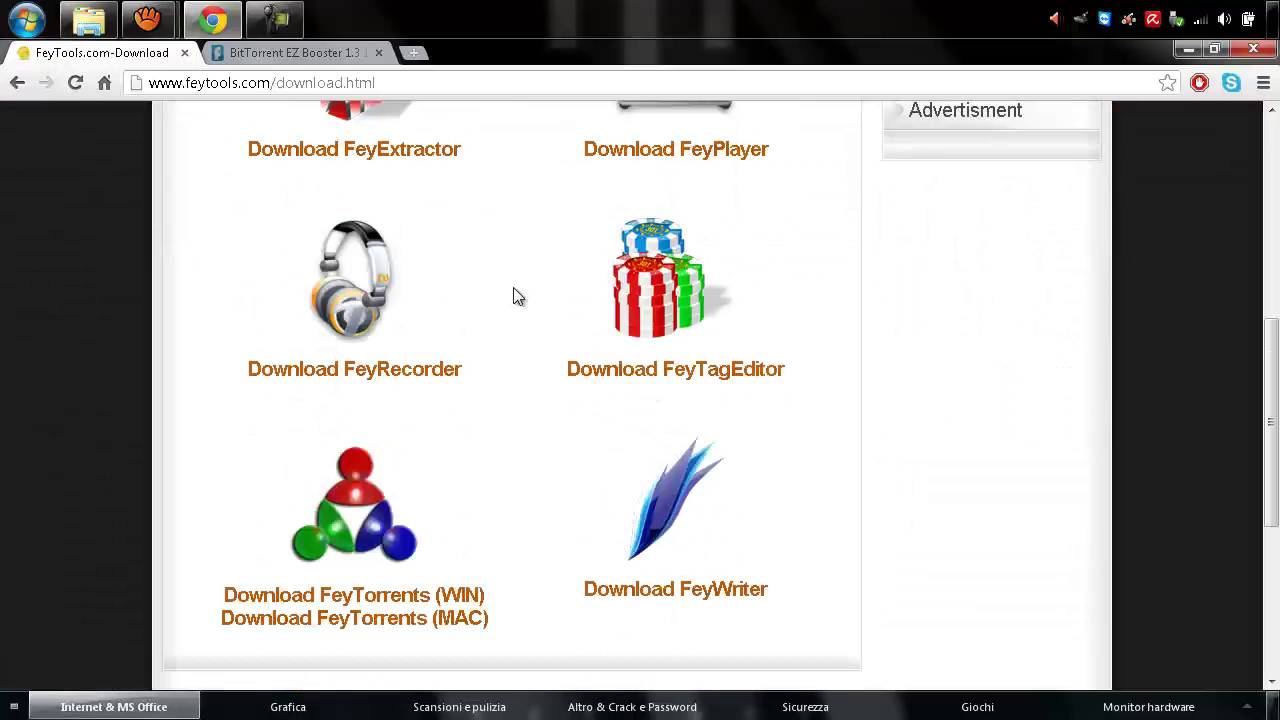
{"action": "scroll", "coordinate": [650, 292], "scroll_direction": "down", "scroll_amount": 2}
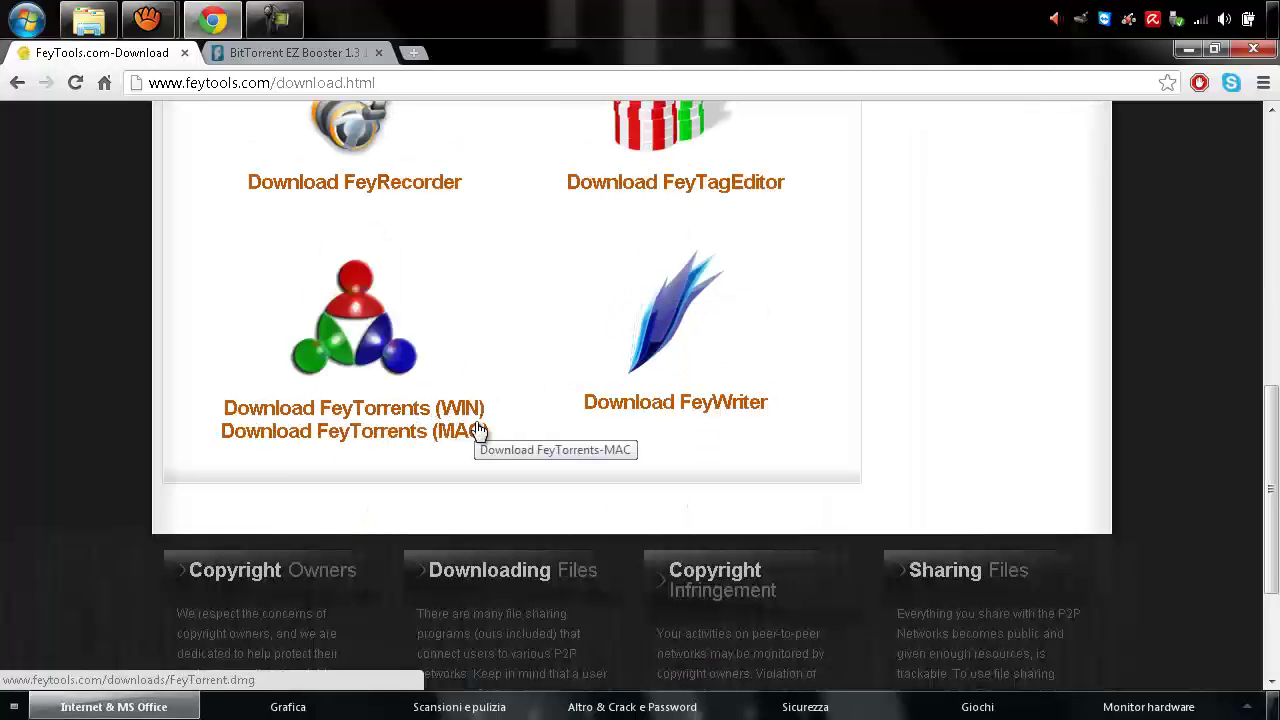
{"action": "scroll", "coordinate": [477, 432], "scroll_direction": "up", "scroll_amount": 1}
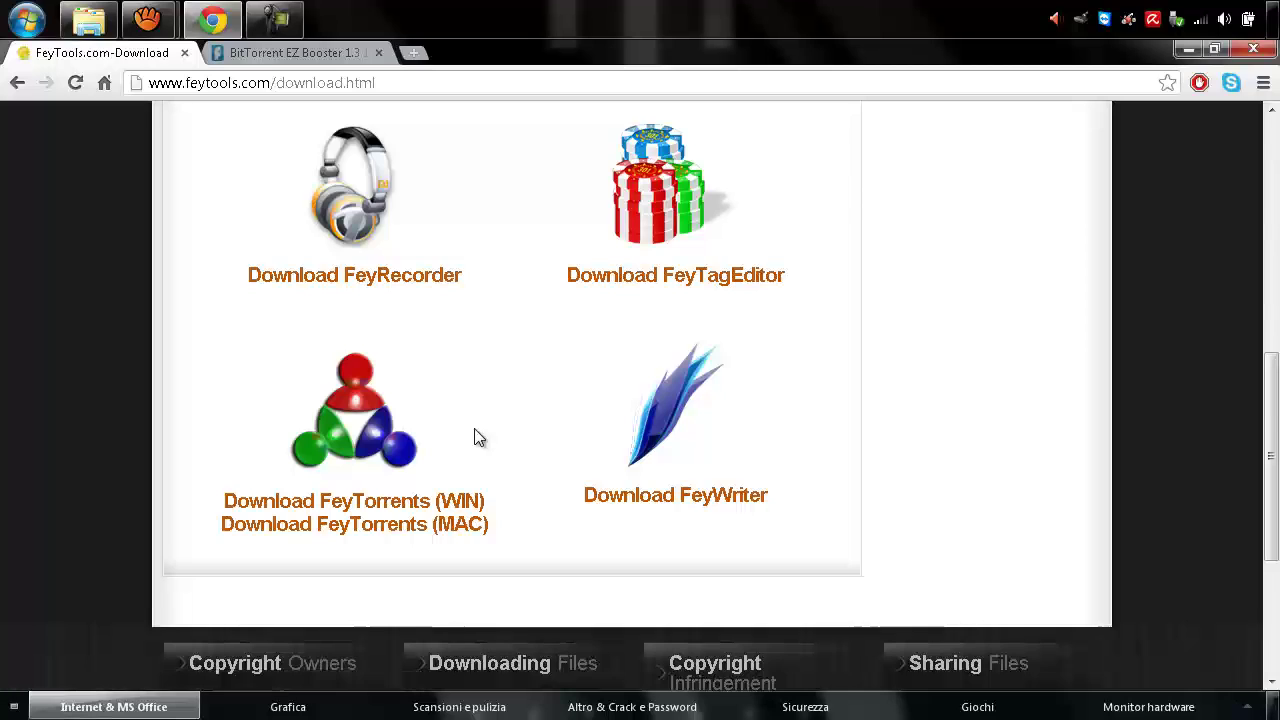
{"action": "scroll", "coordinate": [477, 437], "scroll_direction": "down", "scroll_amount": 2}
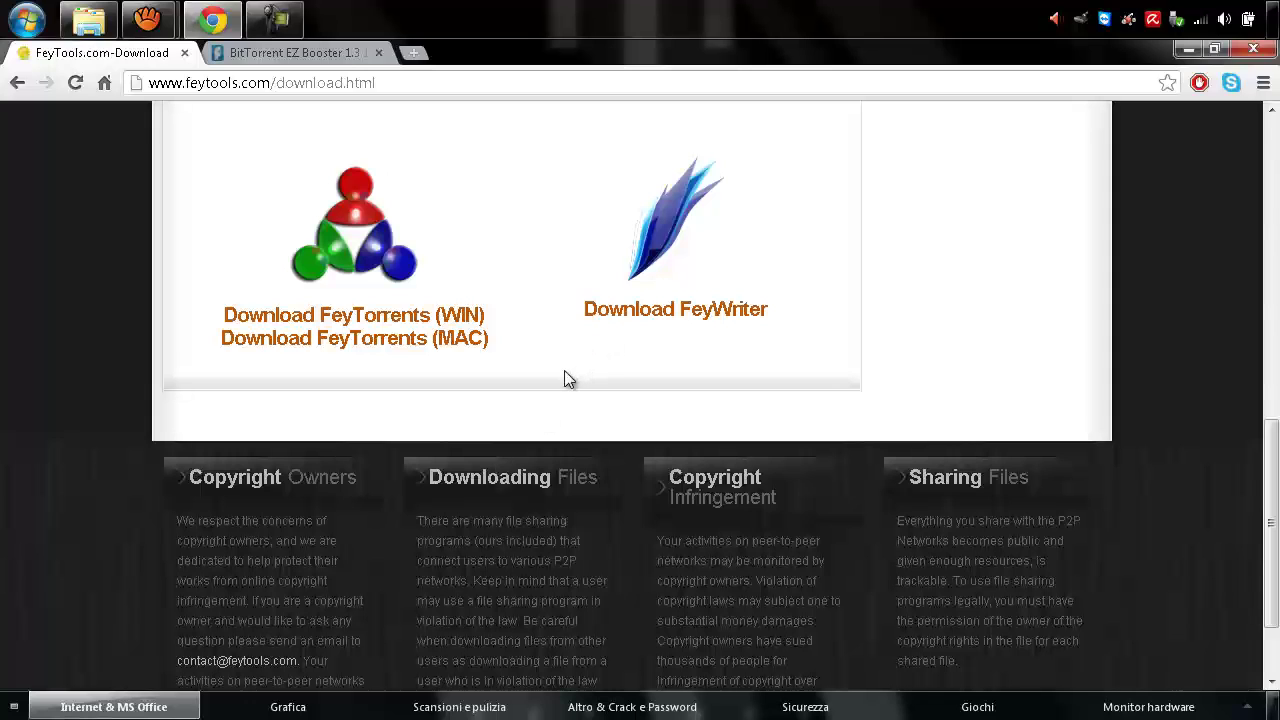
{"action": "scroll", "coordinate": [564, 372], "scroll_direction": "up", "scroll_amount": 1}
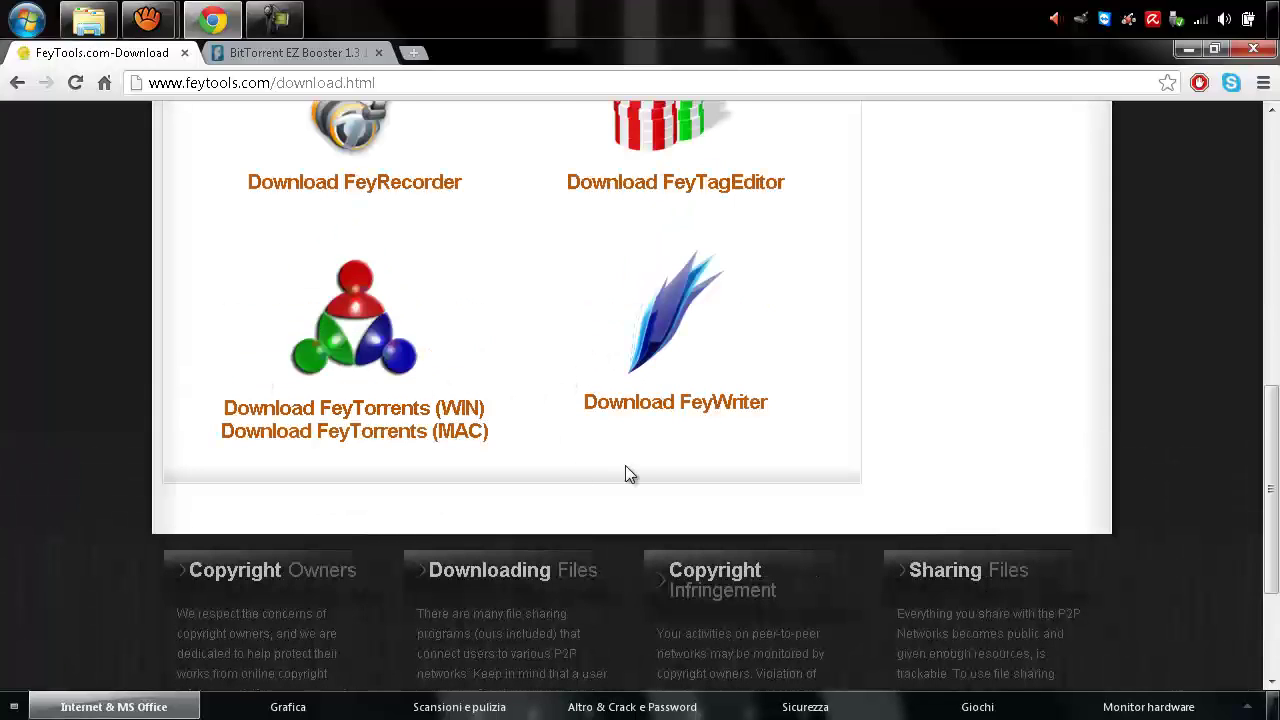
{"action": "left_click_drag", "start_coordinate": [500, 457], "coordinate": [277, 363]}
{"action": "left_click", "coordinate": [1044, 409]}
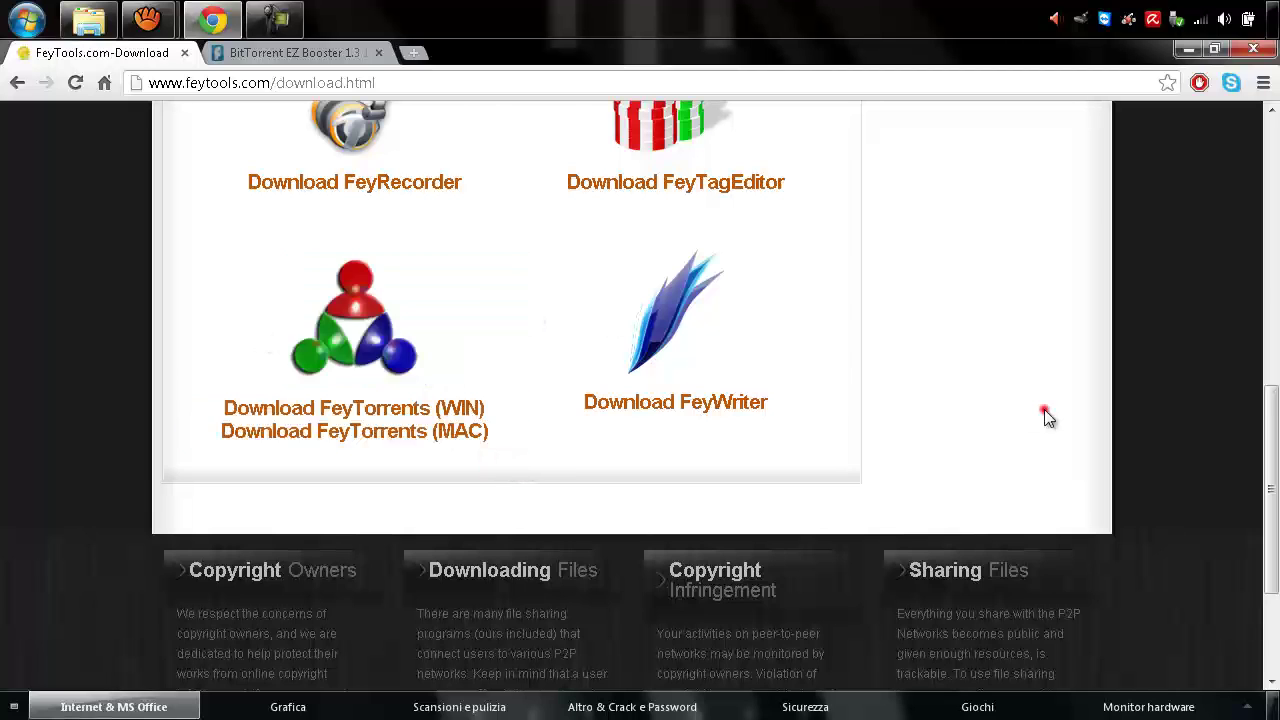
{"action": "scroll", "coordinate": [990, 367], "scroll_direction": "up", "scroll_amount": 4}
{"action": "scroll", "coordinate": [940, 316], "scroll_direction": "up", "scroll_amount": 4}
{"action": "scroll", "coordinate": [486, 357], "scroll_direction": "down", "scroll_amount": 1}
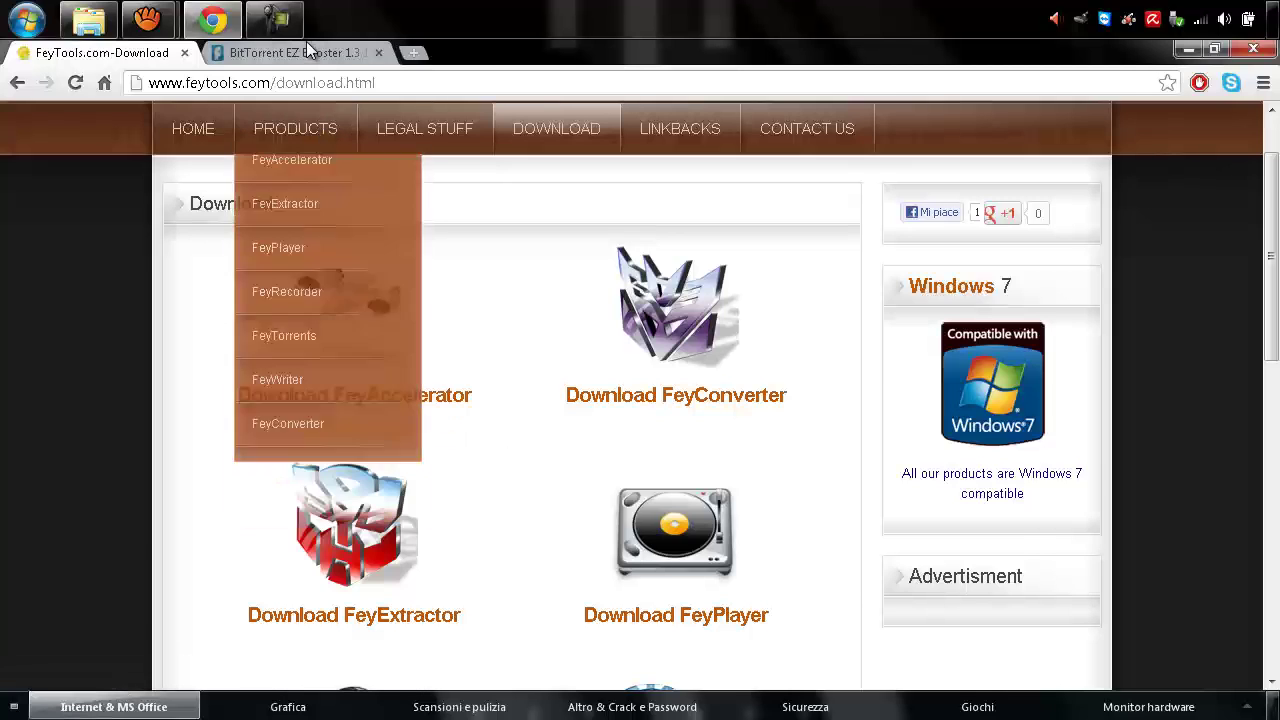
- View the download mirrors for BitTorrent EZ Booster 1.3.1 on the filecluster site, and minimize the browser
{"action": "left_click", "coordinate": [306, 43]}
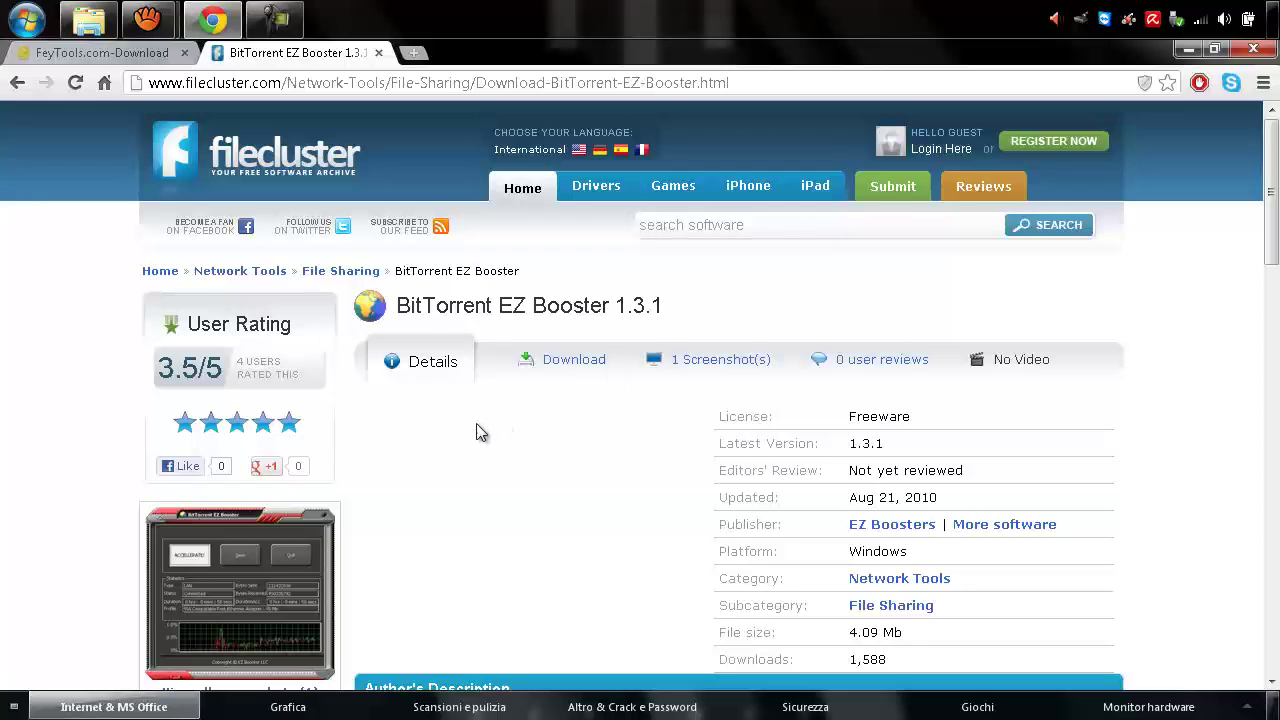
{"action": "left_click", "coordinate": [560, 362]}
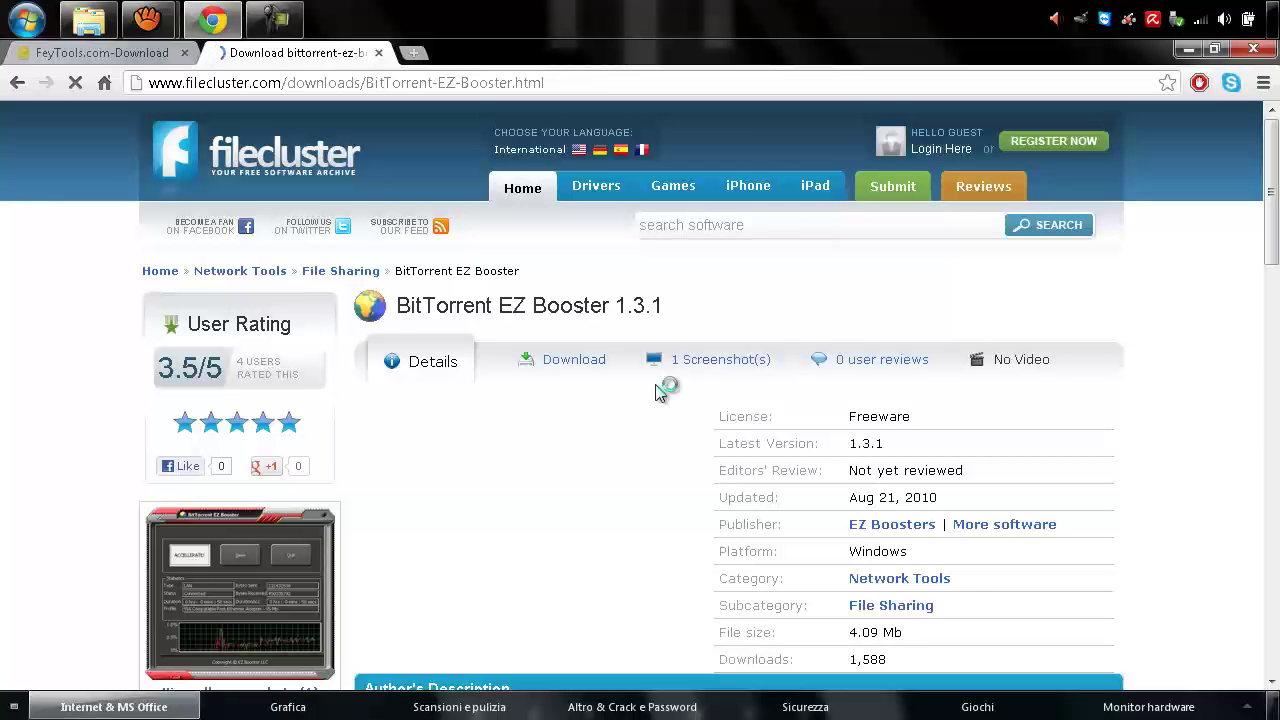
{"action": "scroll", "coordinate": [717, 371], "scroll_direction": "down", "scroll_amount": 1}
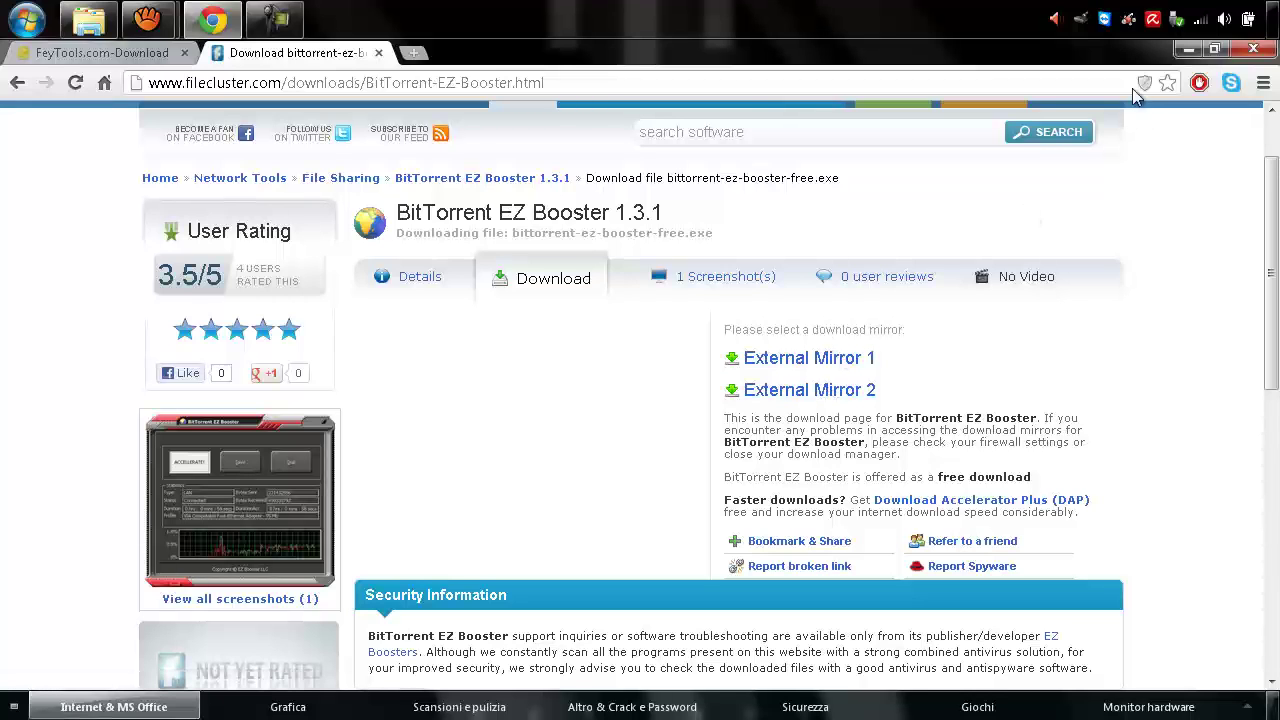
{"action": "left_click", "coordinate": [1178, 48]}
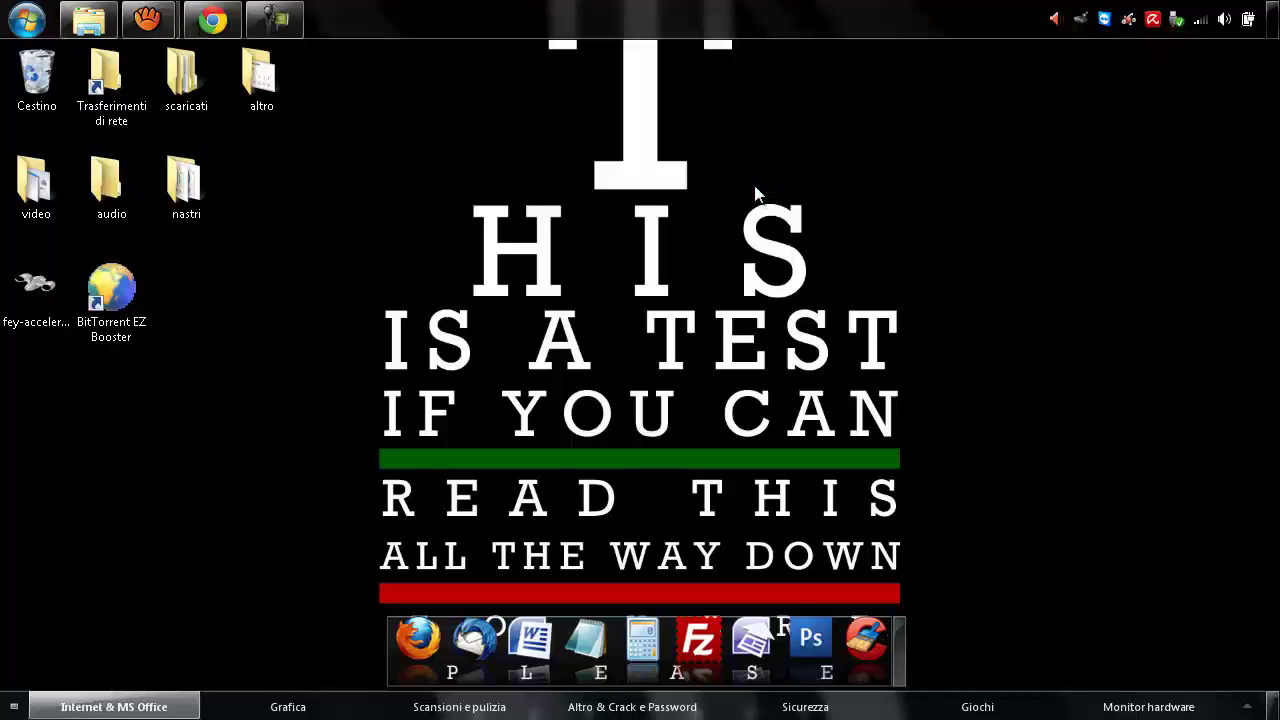
- Launch BitTorrent EZ Booster from the desktop, move its window aside and examine the adapters offered as its network interface
{"action": "left_click", "coordinate": [111, 295]}
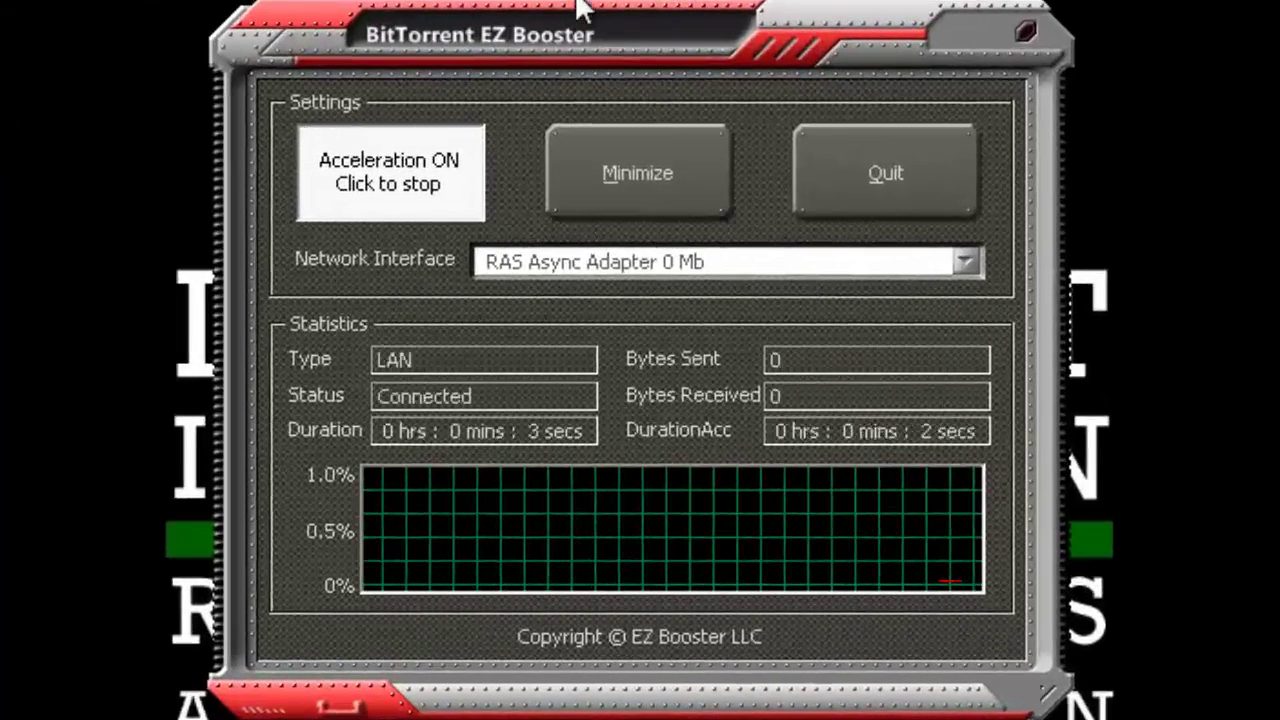
{"action": "left_click_drag", "start_coordinate": [555, 25], "coordinate": [870, 29]}
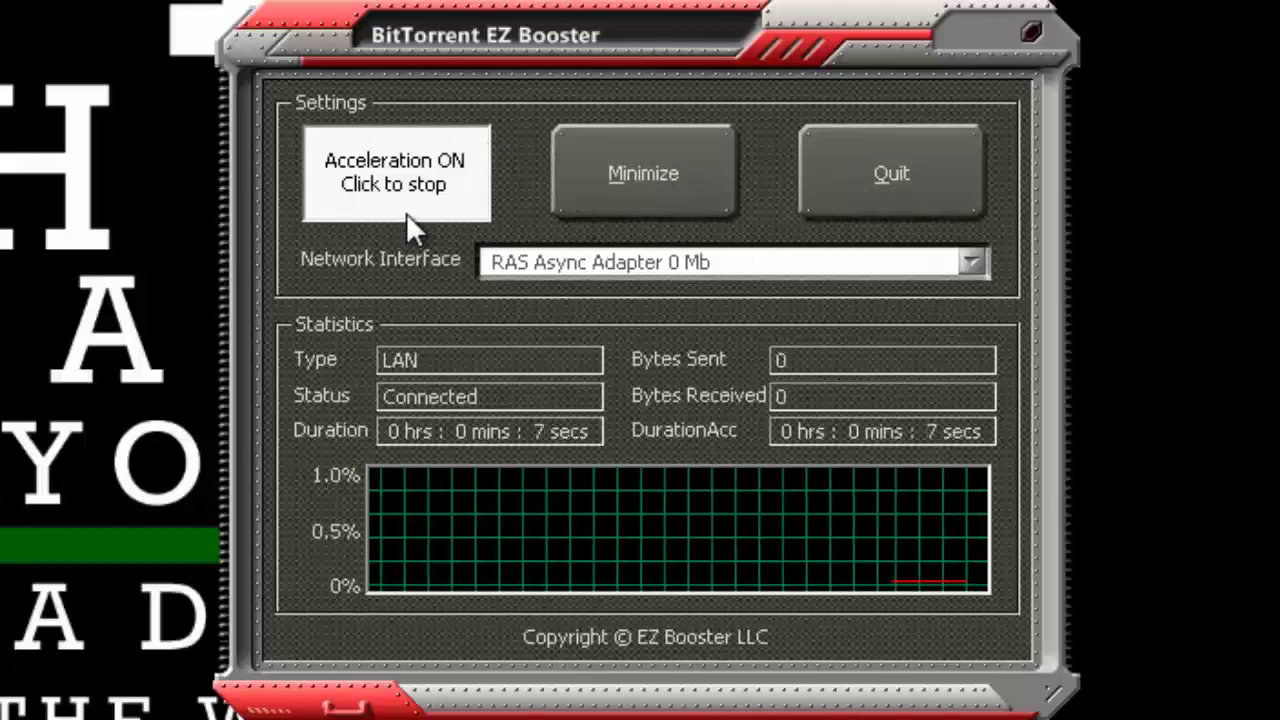
{"action": "left_click", "coordinate": [871, 271]}
{"action": "left_click", "coordinate": [977, 267]}
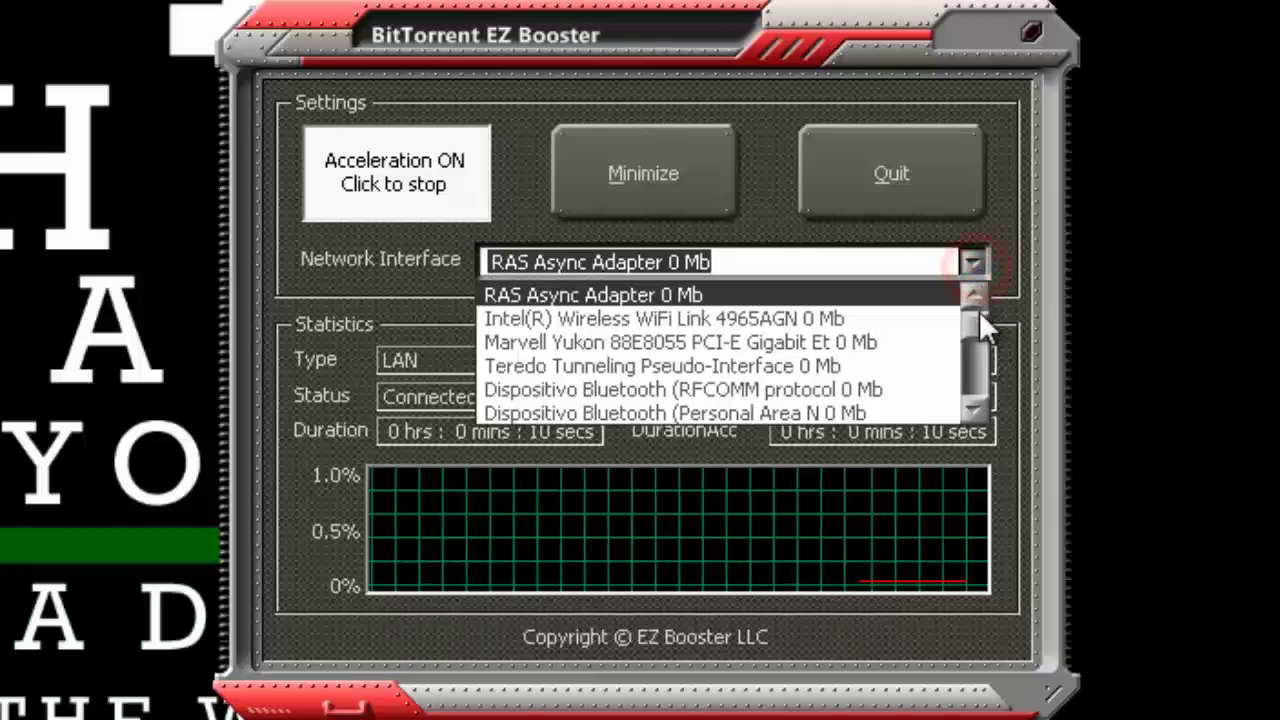
{"action": "mouse_move", "coordinate": [979, 318]}
{"action": "left_mouse_down"}
{"action": "mouse_move", "coordinate": [982, 387]}
{"action": "mouse_move", "coordinate": [980, 301]}
{"action": "left_mouse_up"}
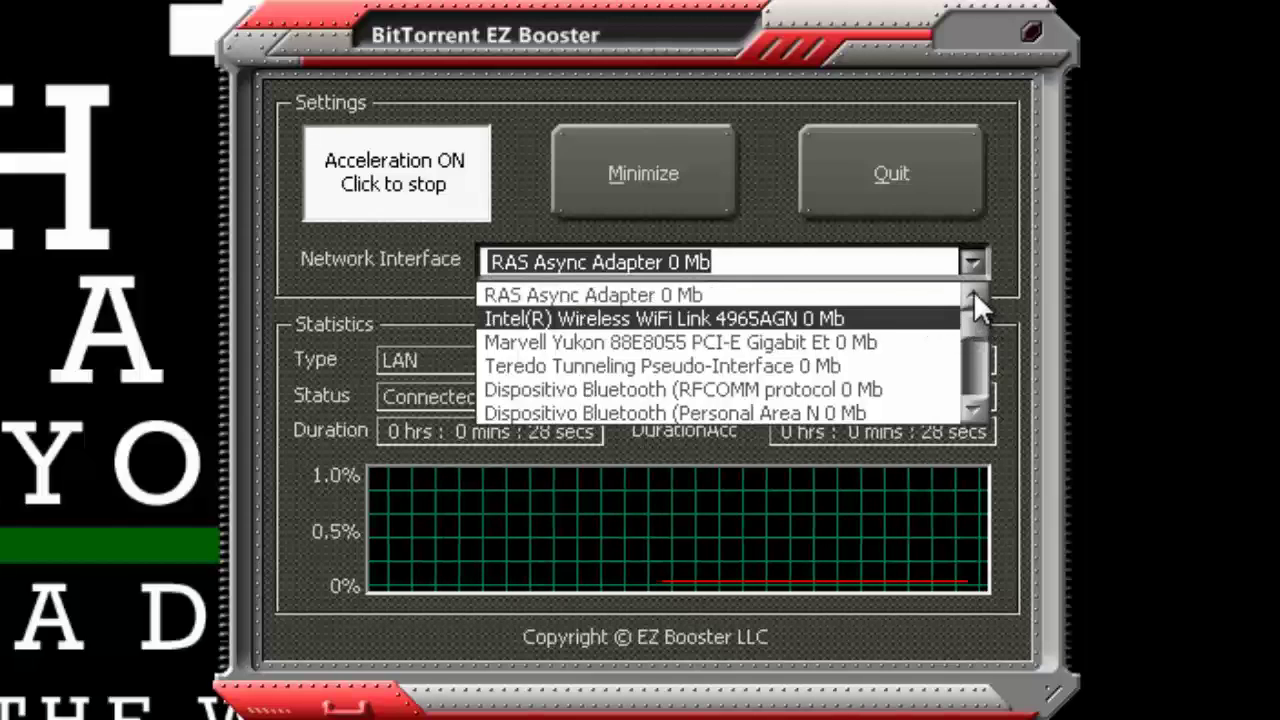
{"action": "left_click", "coordinate": [839, 260]}
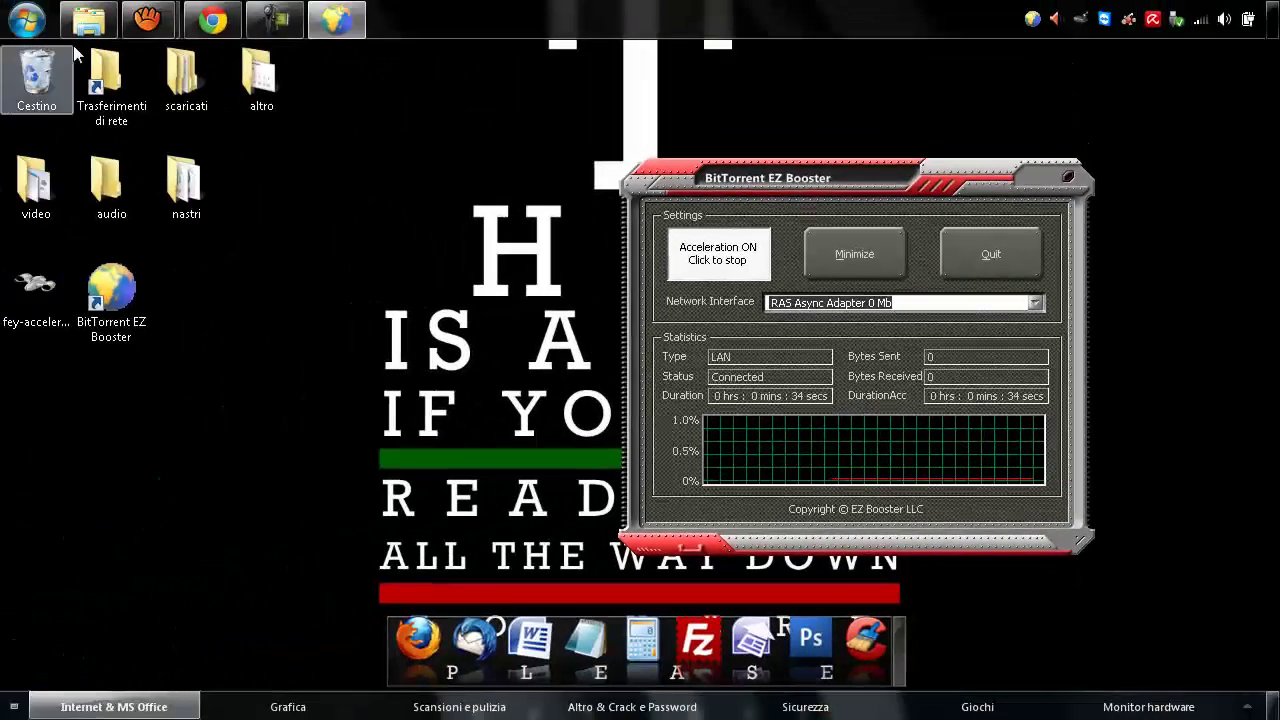
- Open the computer's properties, view the network adapters in Device Manager (Gestione dispositivi) and close it again
{"action": "left_click", "coordinate": [27, 25]}
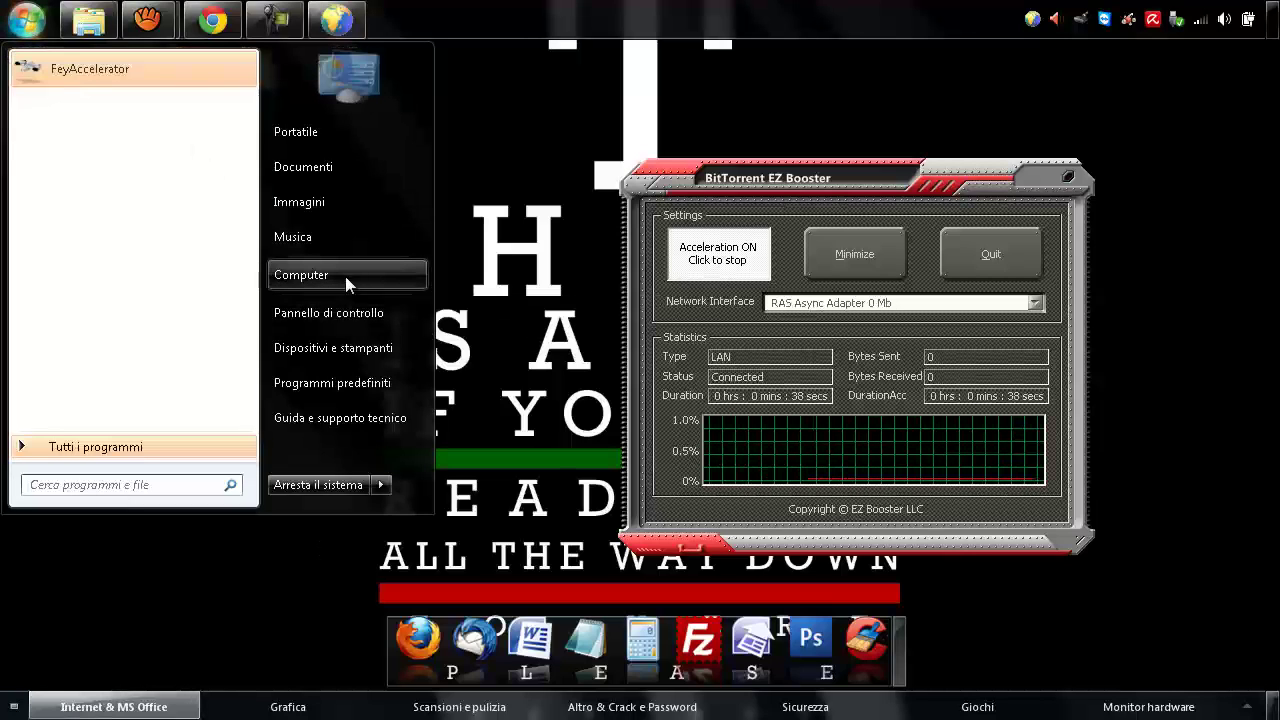
{"action": "right_click", "coordinate": [305, 279]}
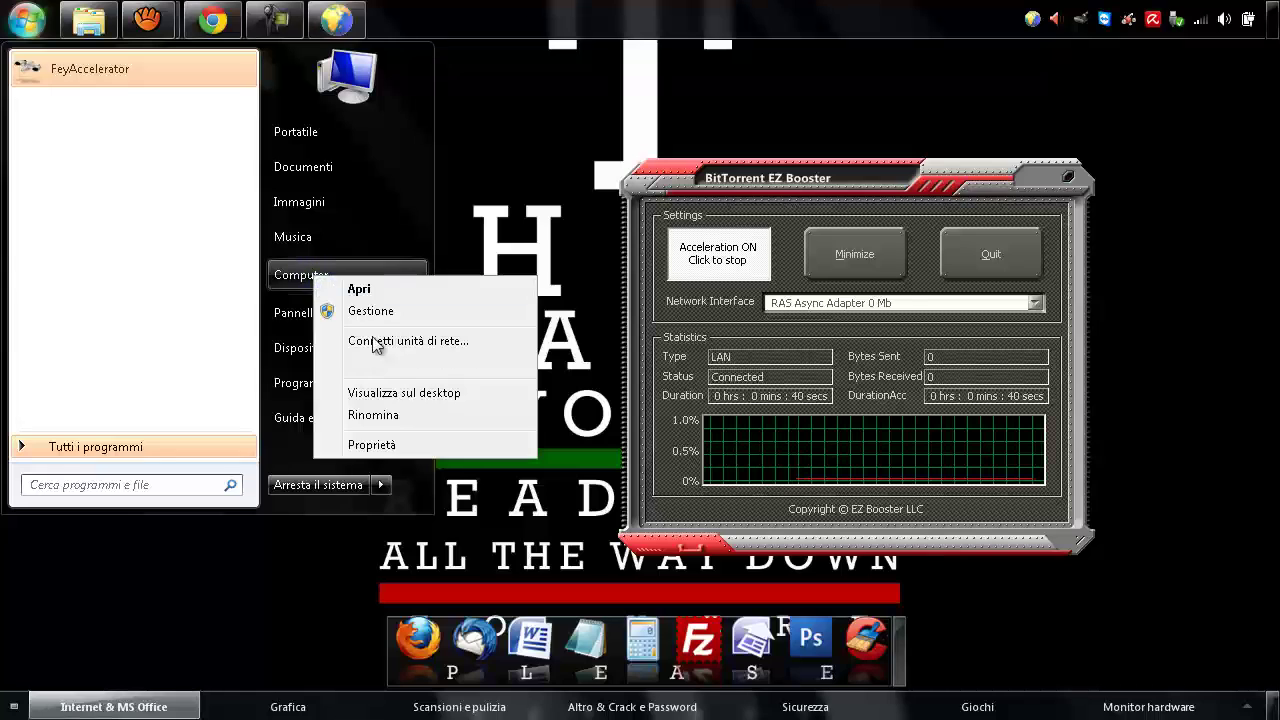
{"action": "left_click", "coordinate": [390, 441]}
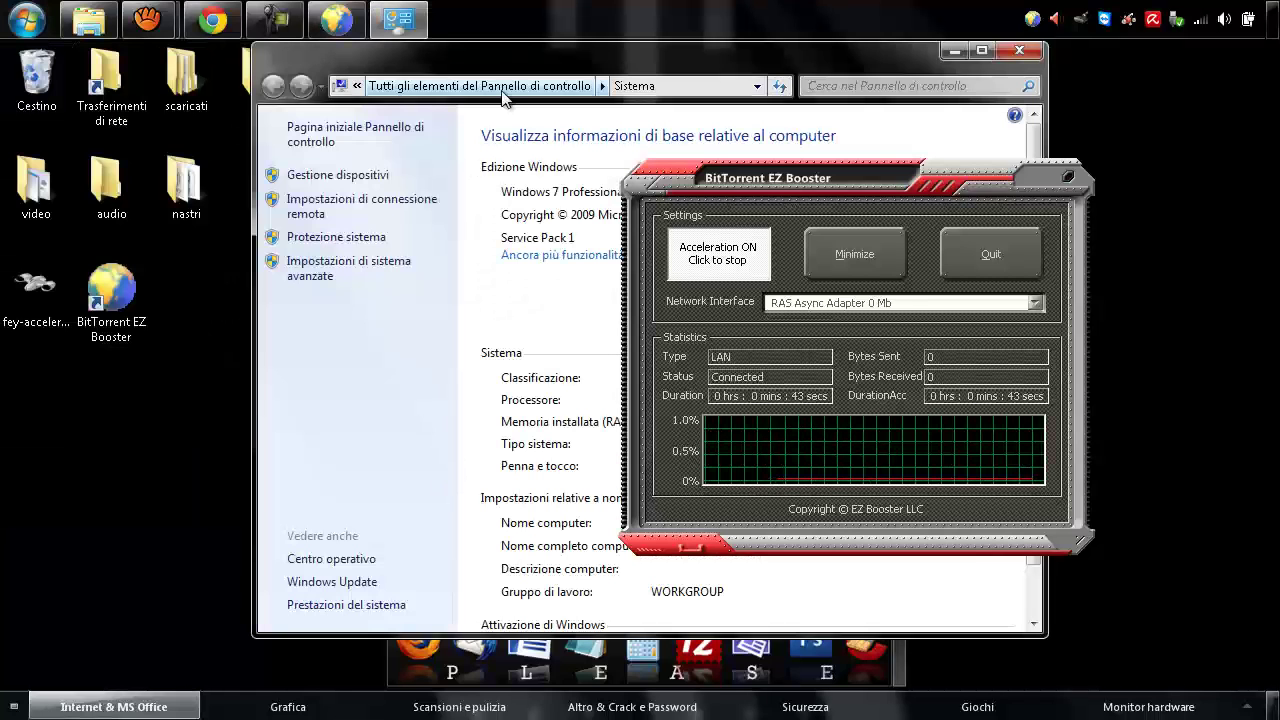
{"action": "left_click", "coordinate": [325, 177]}
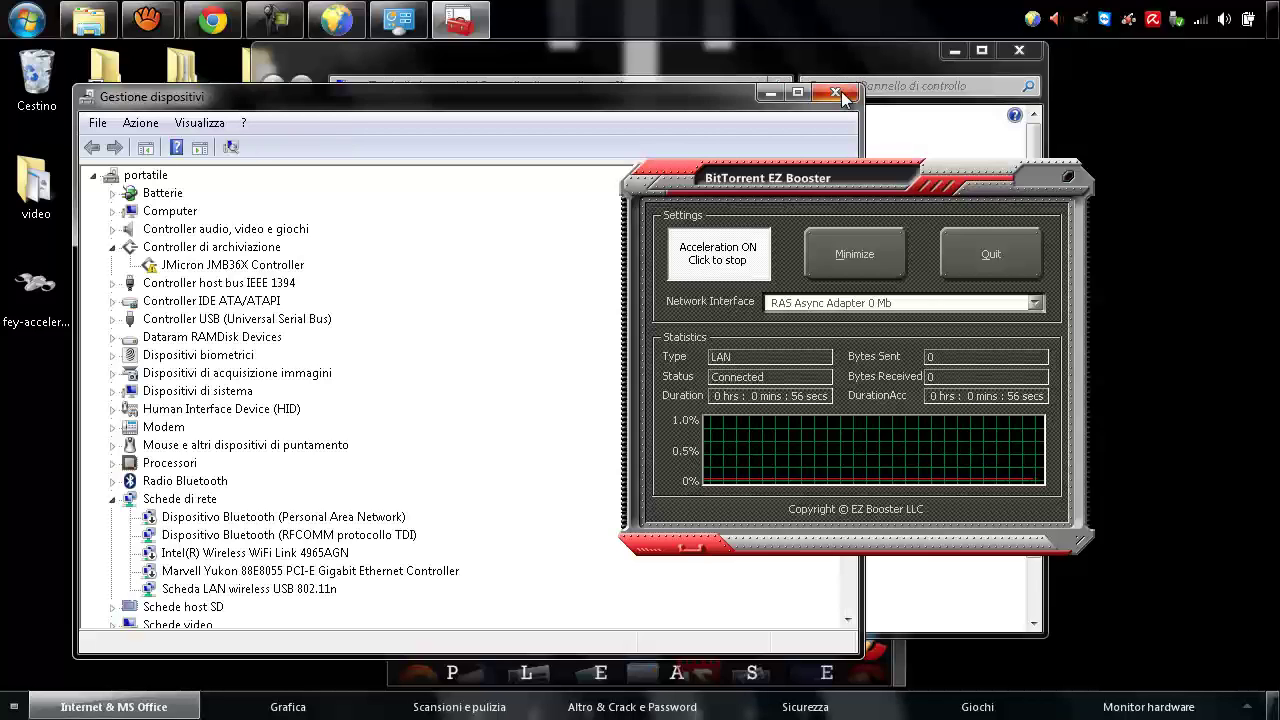
{"action": "left_click", "coordinate": [842, 96]}
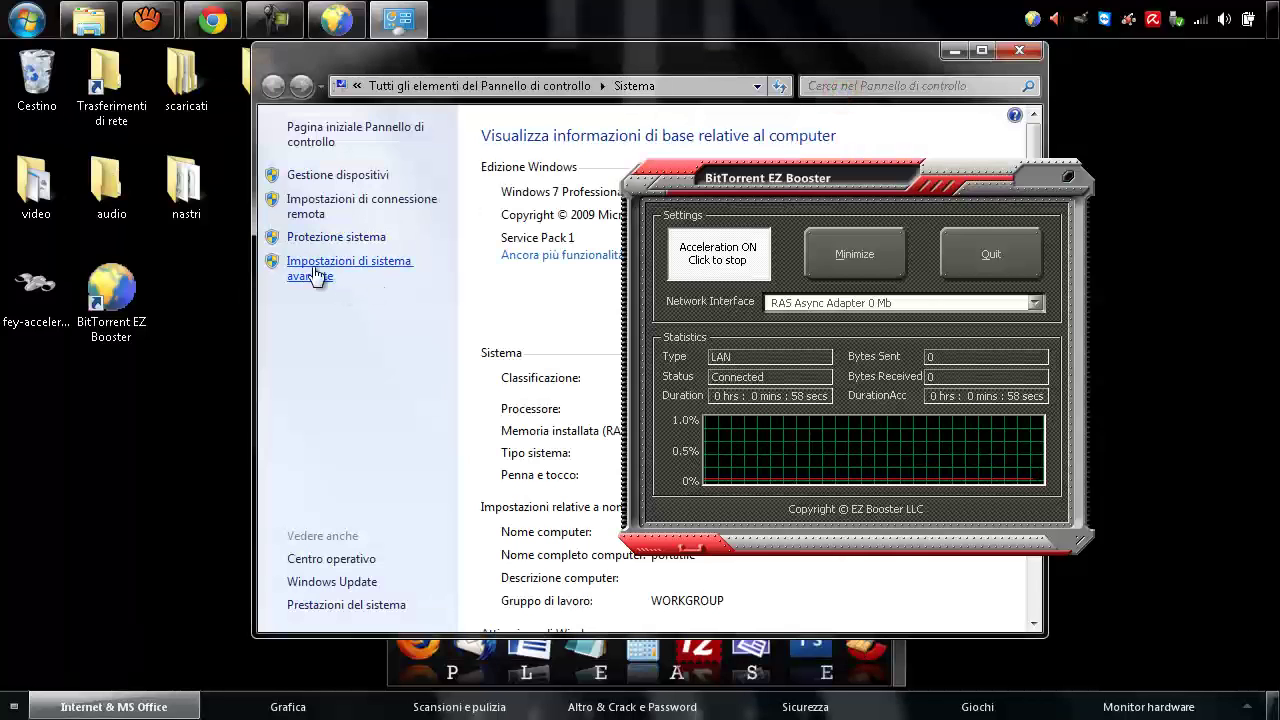
- Open Device Manager through the hardware section of the advanced system settings, moving the System Properties dialog clear of the booster window
{"action": "left_click", "coordinate": [345, 268]}
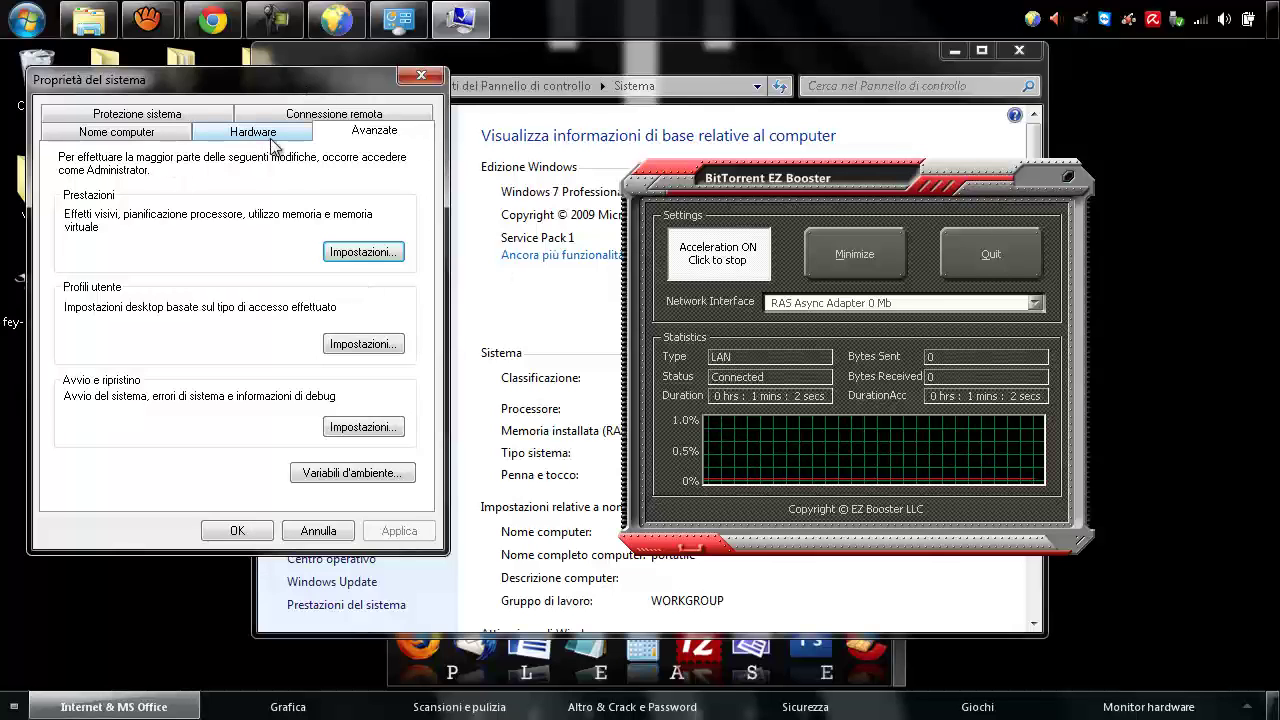
{"action": "left_click_drag", "start_coordinate": [340, 85], "coordinate": [857, 135]}
{"action": "left_click_drag", "start_coordinate": [775, 120], "coordinate": [775, 120]}
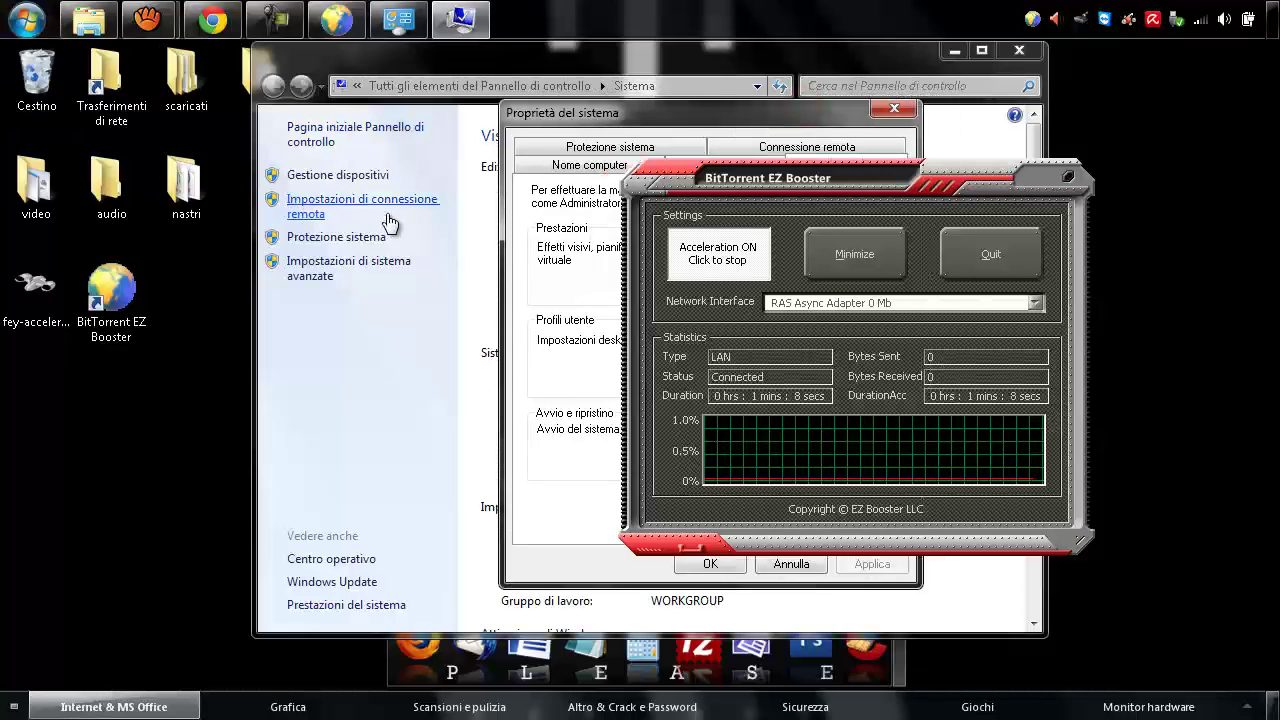
{"action": "left_click_drag", "start_coordinate": [600, 112], "coordinate": [248, 127]}
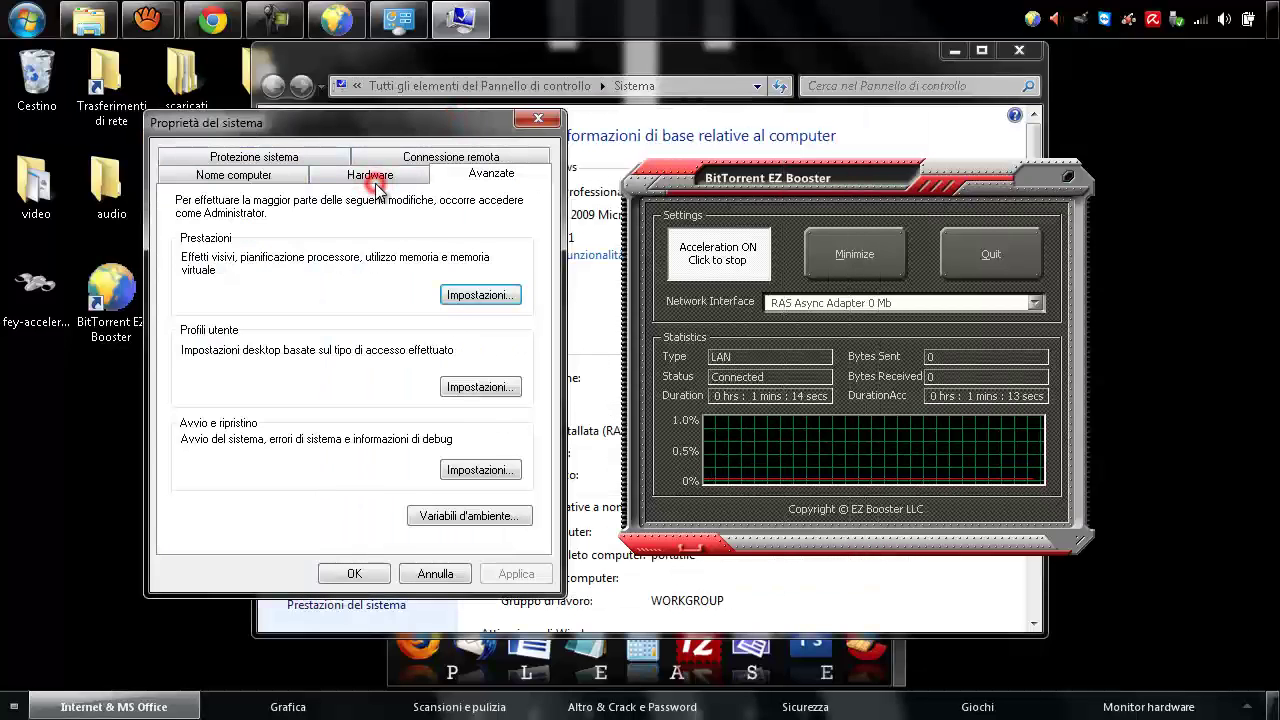
{"action": "left_click", "coordinate": [374, 176]}
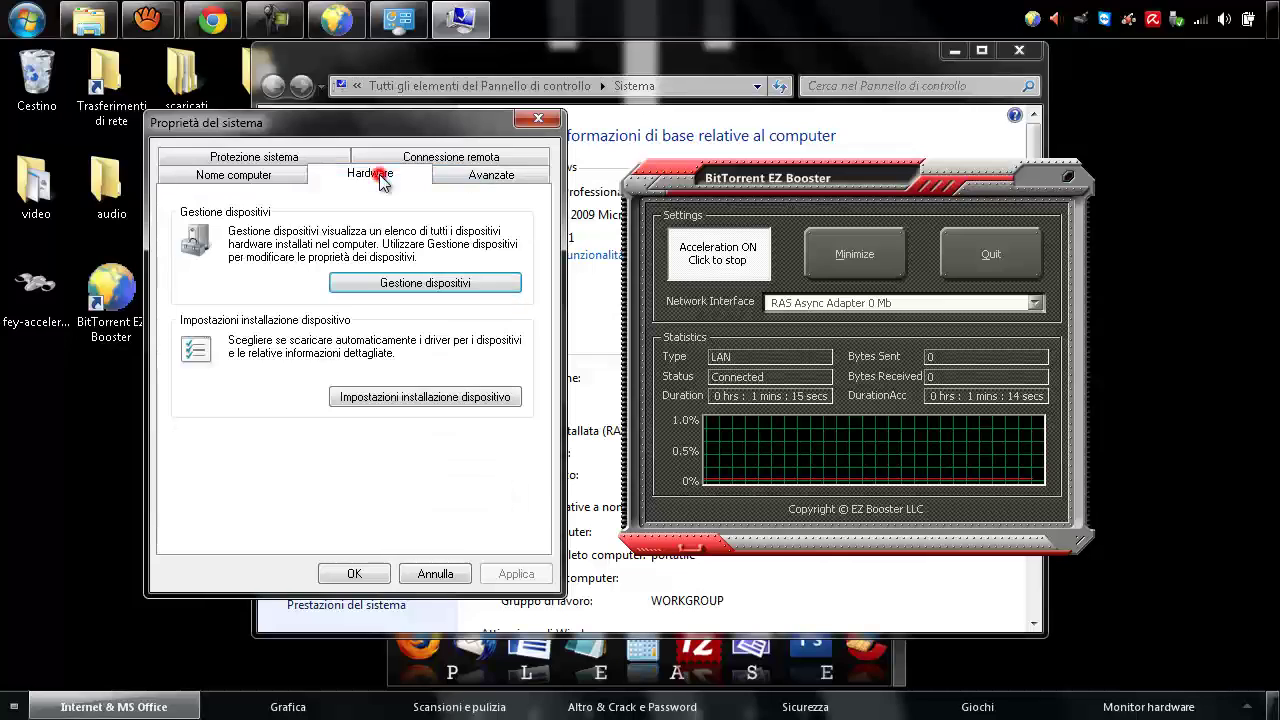
{"action": "left_click", "coordinate": [387, 283]}
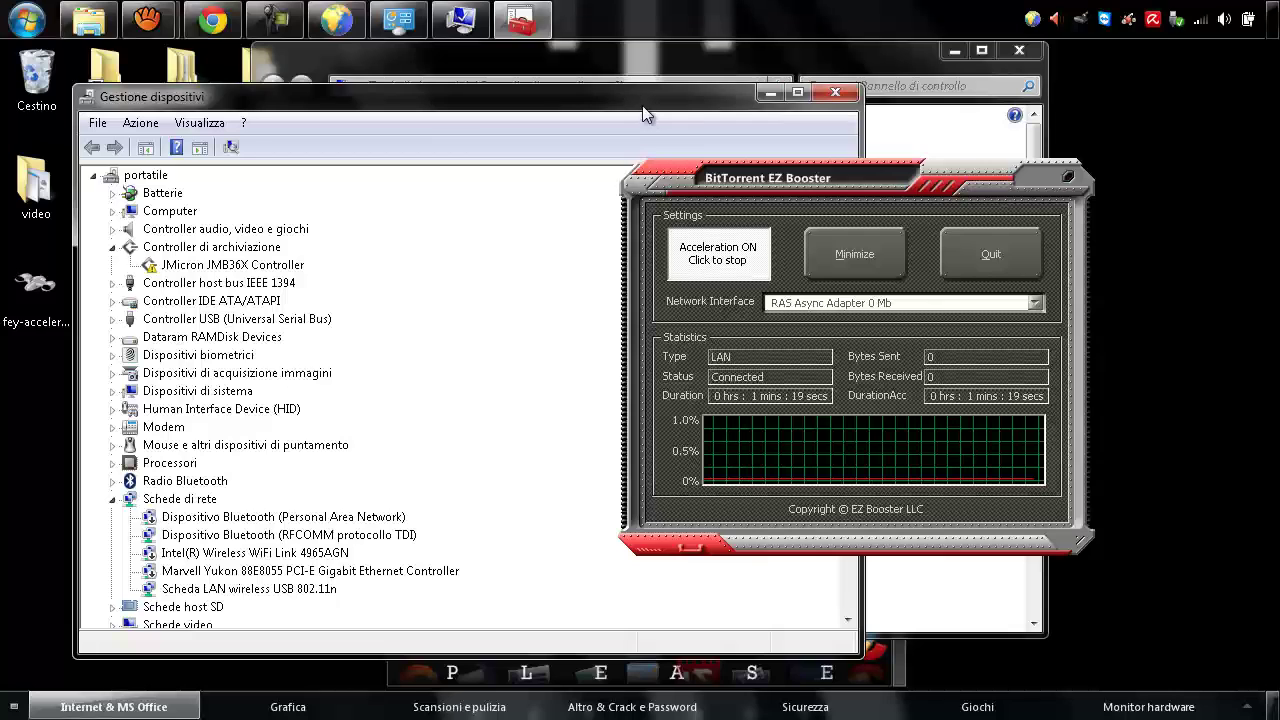
- Examine the network adapters (Schede di rete) in Device Manager, comparing the Intel WiFi, Marvell Ethernet and USB 802.11n wireless adapters
{"action": "left_click_drag", "start_coordinate": [571, 104], "coordinate": [530, 90]}
{"action": "left_click_drag", "start_coordinate": [838, 212], "coordinate": [1048, 195]}
{"action": "left_click_drag", "start_coordinate": [803, 236], "coordinate": [805, 310]}
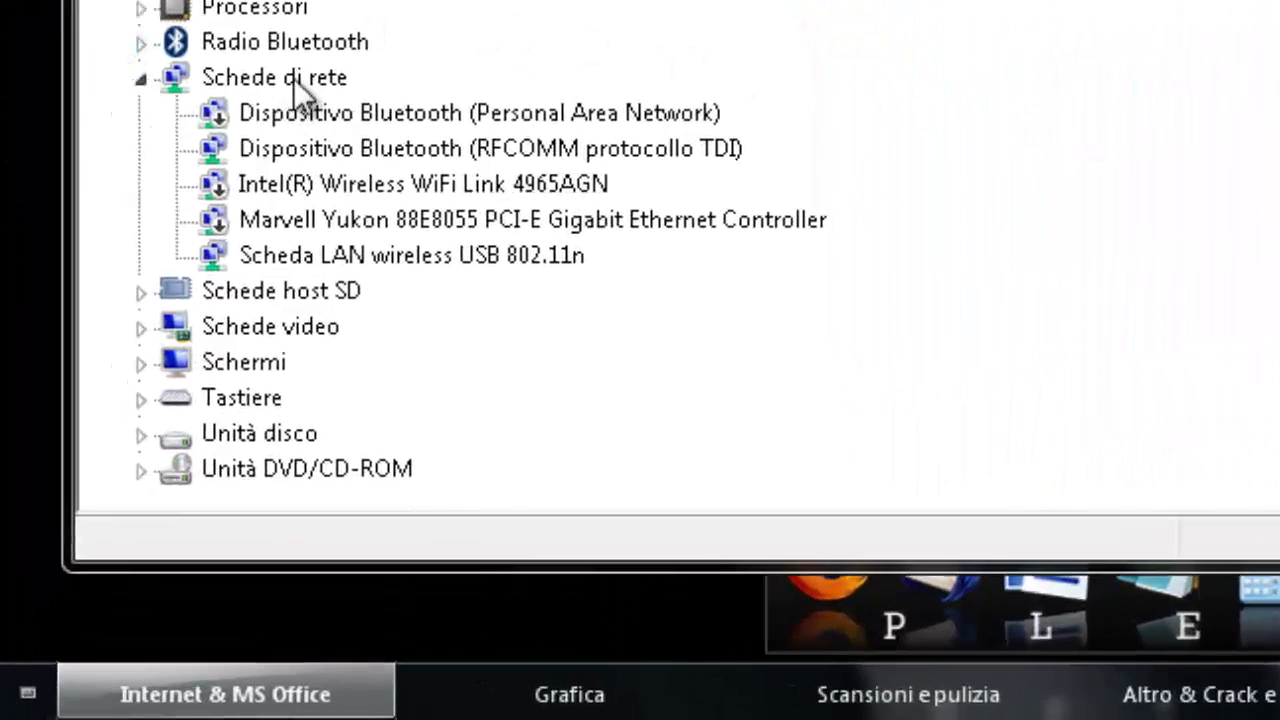
{"action": "left_click", "coordinate": [295, 77]}
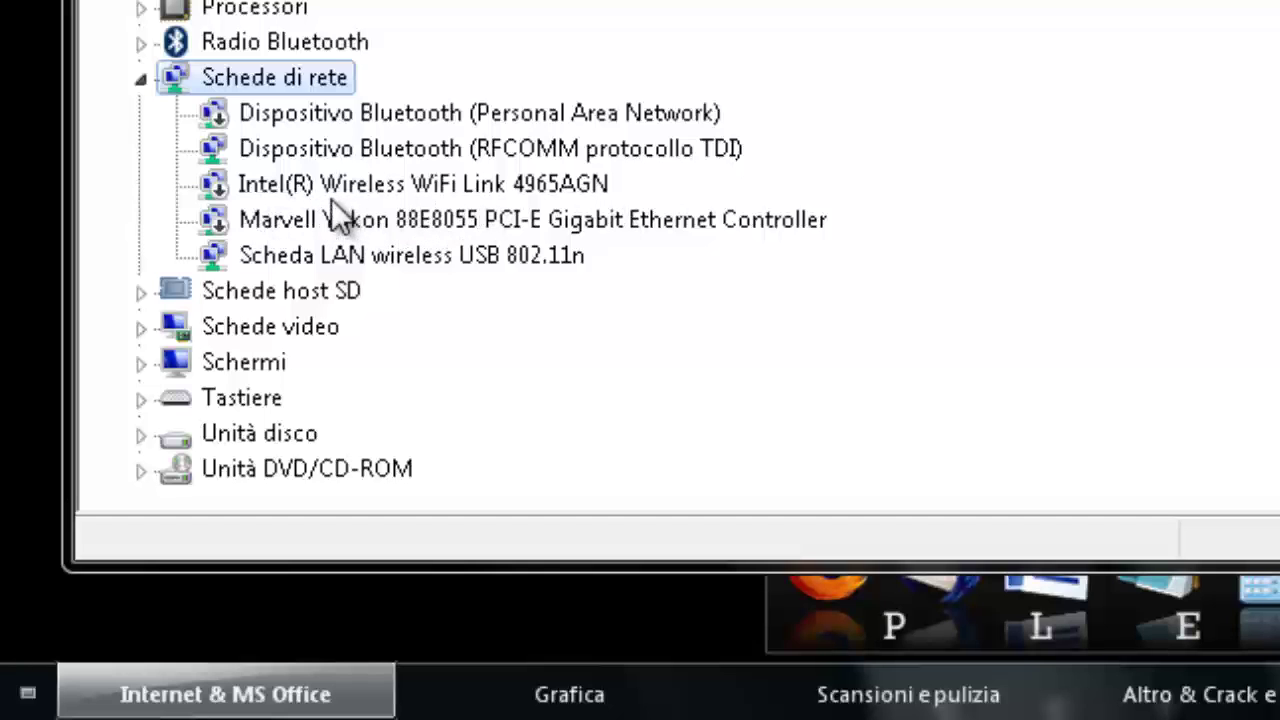
{"action": "left_click", "coordinate": [434, 260]}
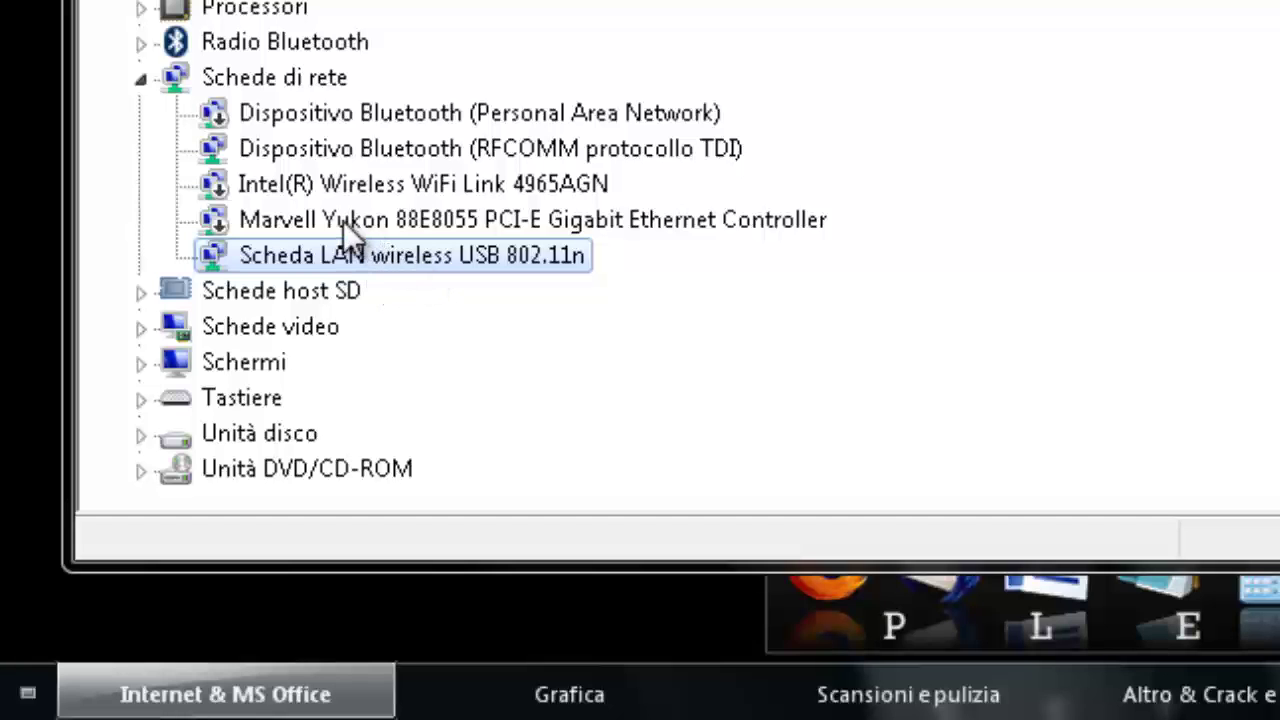
{"action": "left_click", "coordinate": [517, 216]}
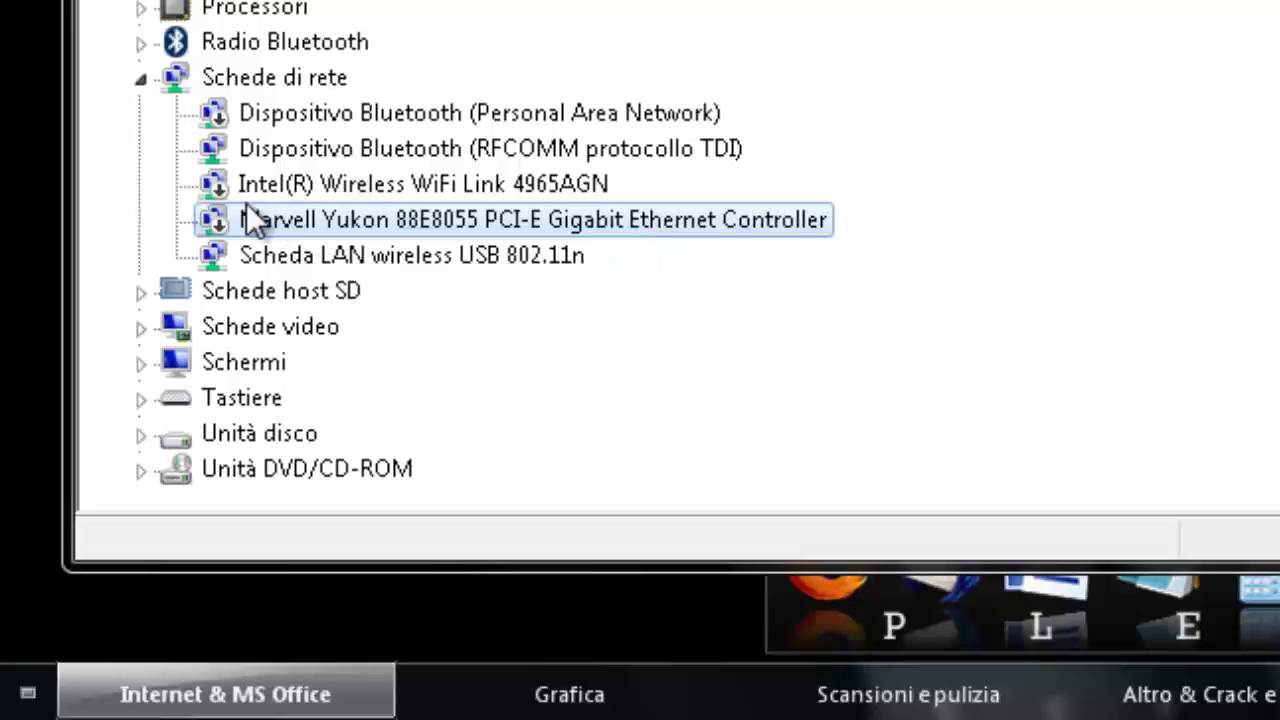
{"action": "left_click", "coordinate": [352, 190]}
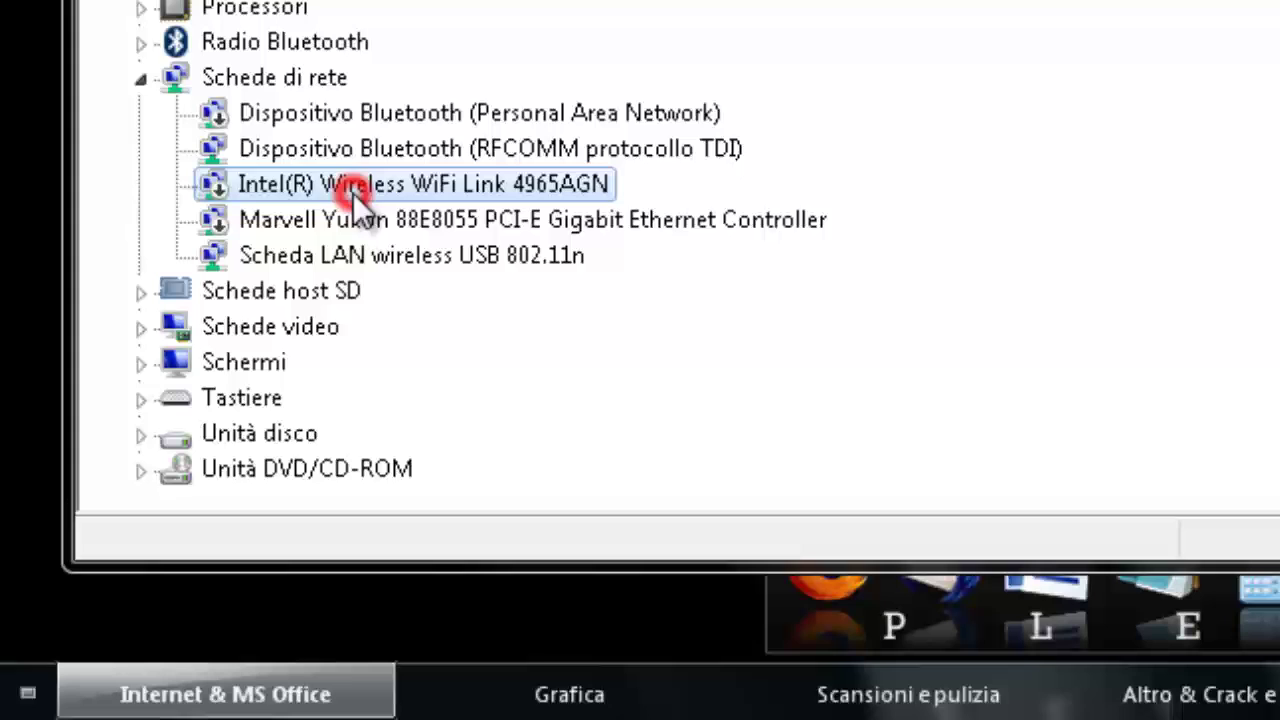
{"action": "left_click", "coordinate": [430, 257]}
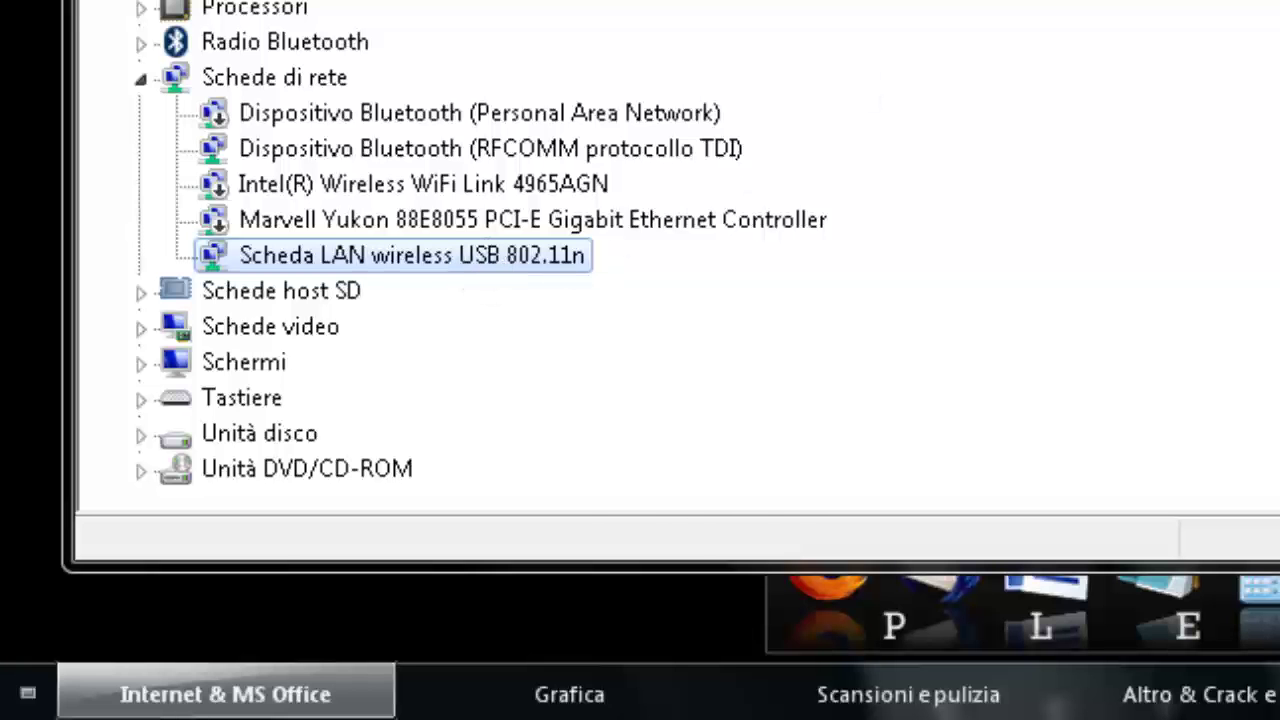
- Close Device Manager and System Properties, and set the booster's network interface to Scheda LAN wireless USB 802.11n
{"action": "key", "text": "alt+F4"}
{"action": "key", "text": "alt+F4"}
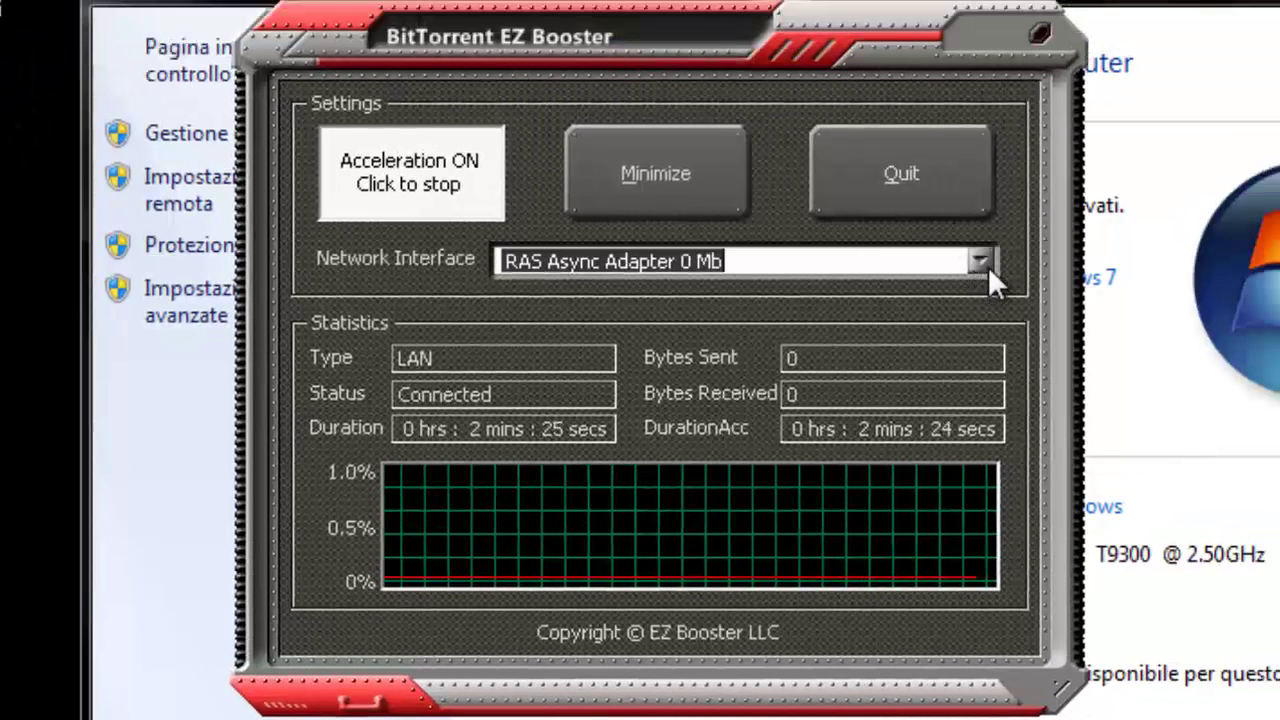
{"action": "left_click", "coordinate": [985, 262]}
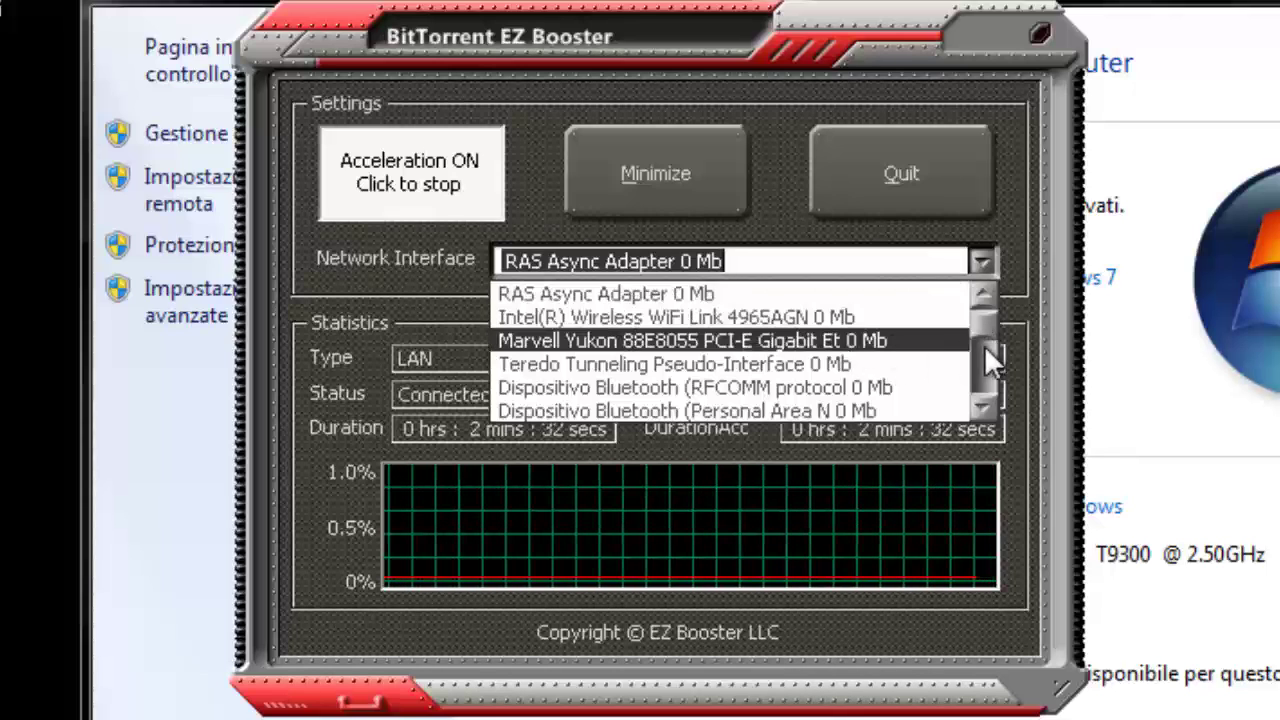
{"action": "left_click_drag", "start_coordinate": [984, 334], "coordinate": [988, 352]}
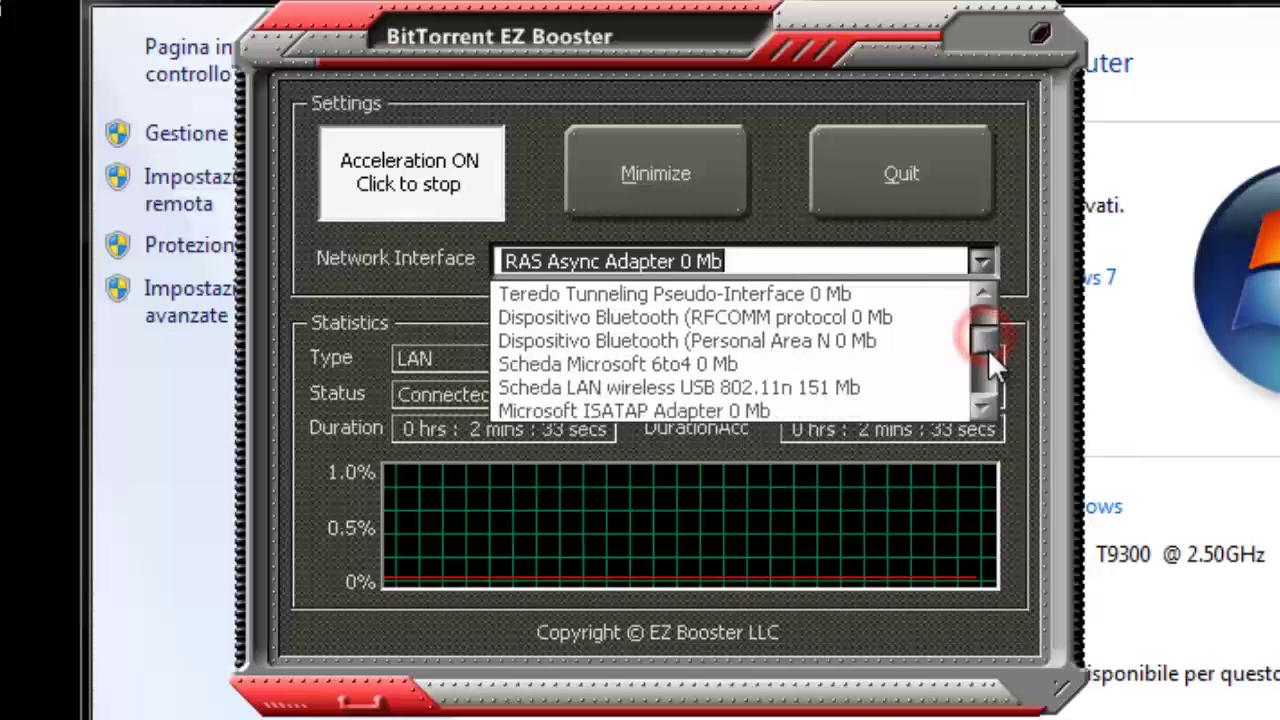
{"action": "left_click", "coordinate": [820, 386]}
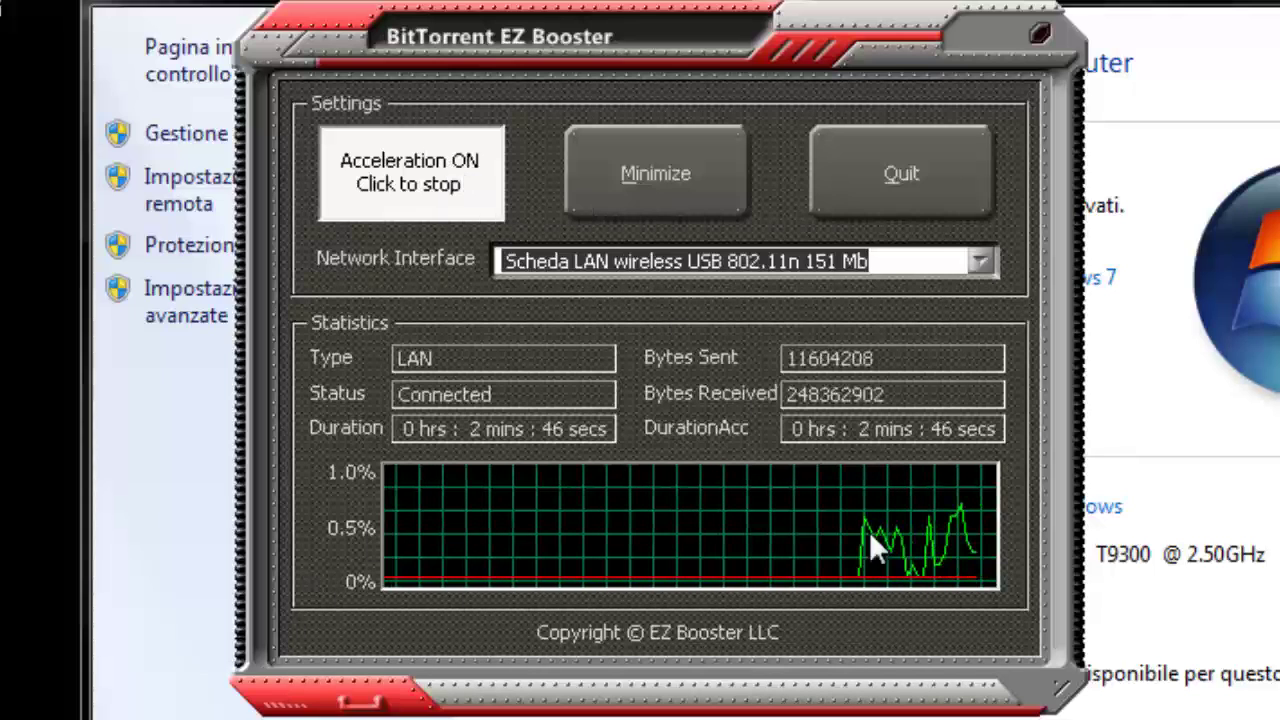
- Minimize BitTorrent EZ Booster to the notification area and shut it down from there
{"action": "left_click", "coordinate": [680, 170]}
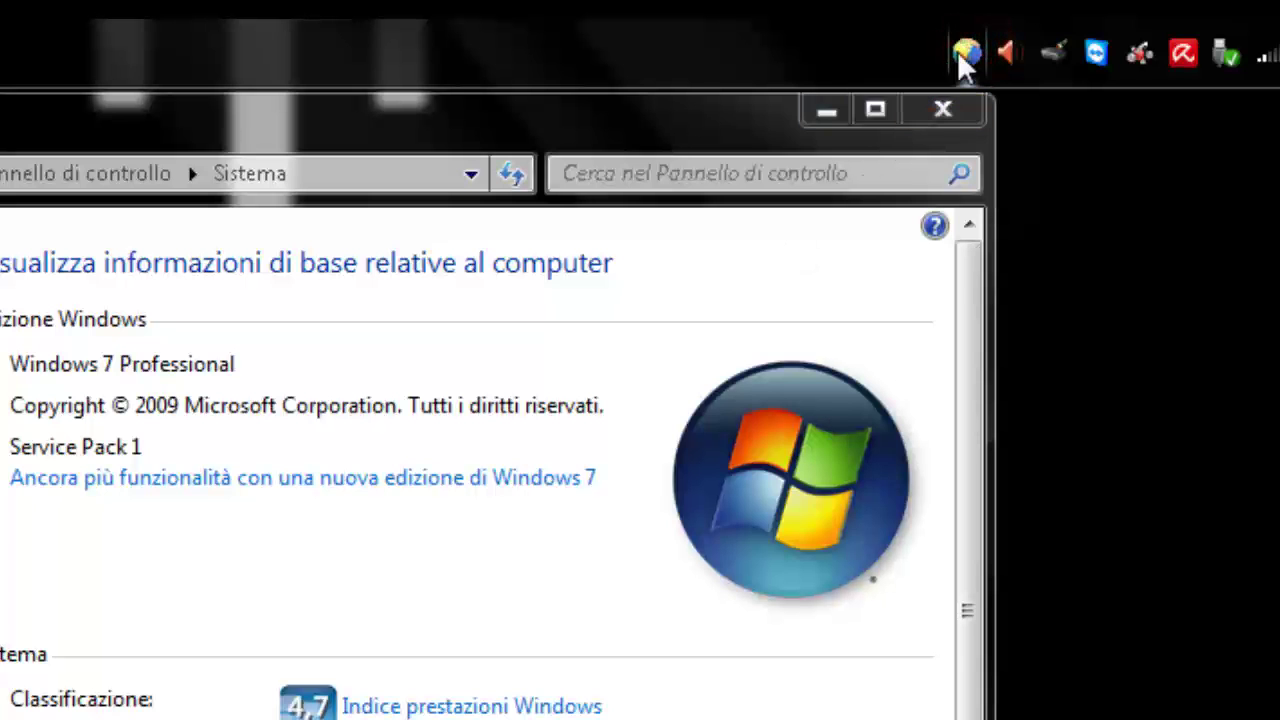
{"action": "left_click", "coordinate": [963, 53]}
{"action": "left_click", "coordinate": [374, 392]}
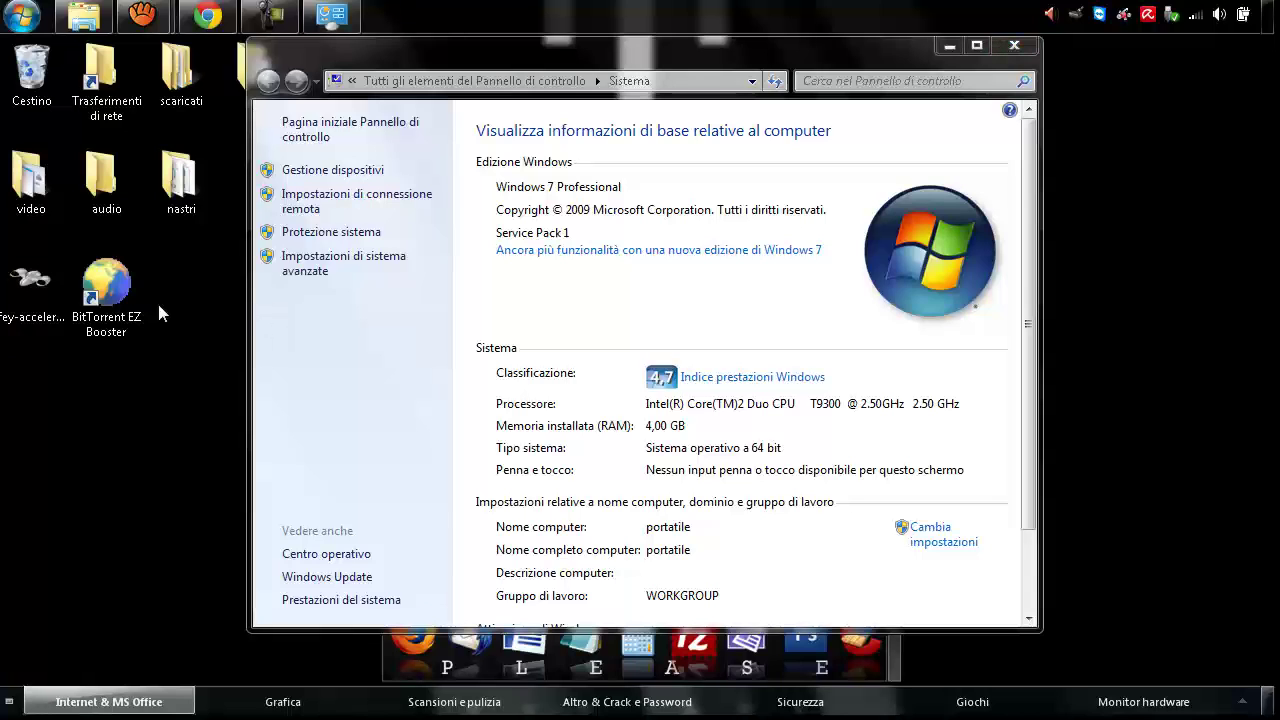
- Run fey-accelerator-setup.exe from the desktop, allow it past the security warning and quit the setup wizard at its welcome page
{"action": "left_click", "coordinate": [2, 278]}
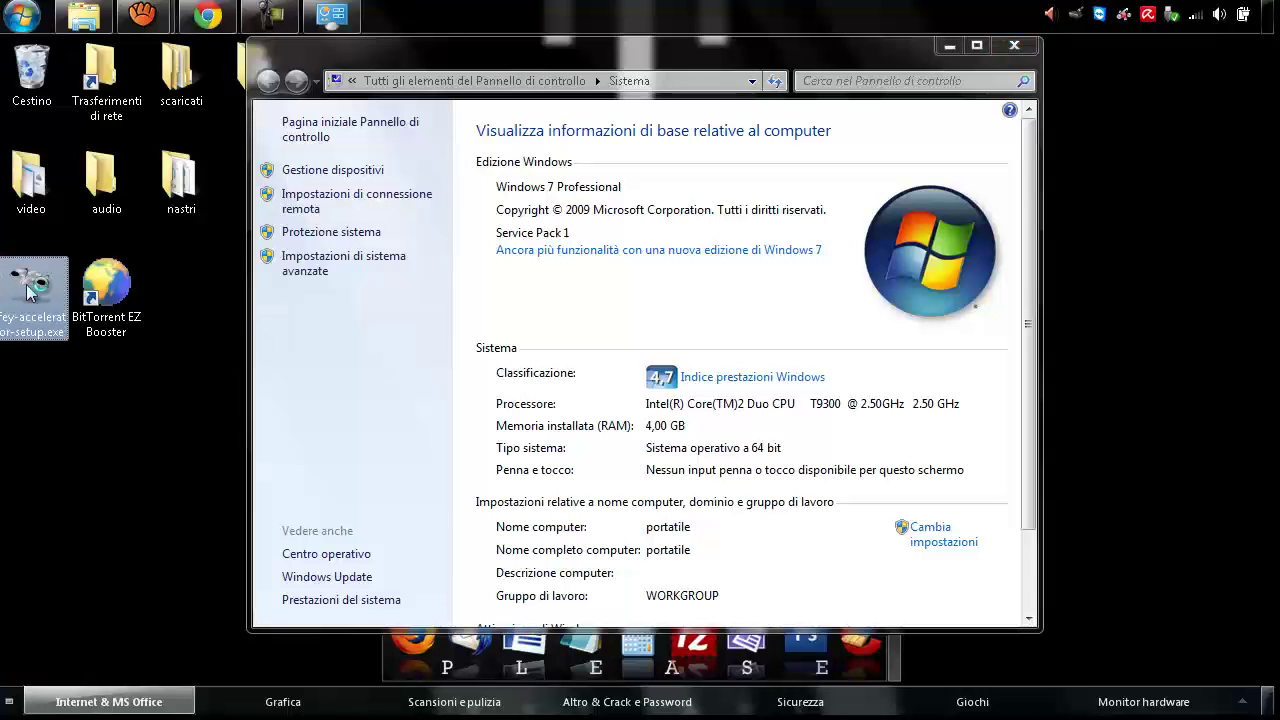
{"action": "double_click", "coordinate": [30, 282]}
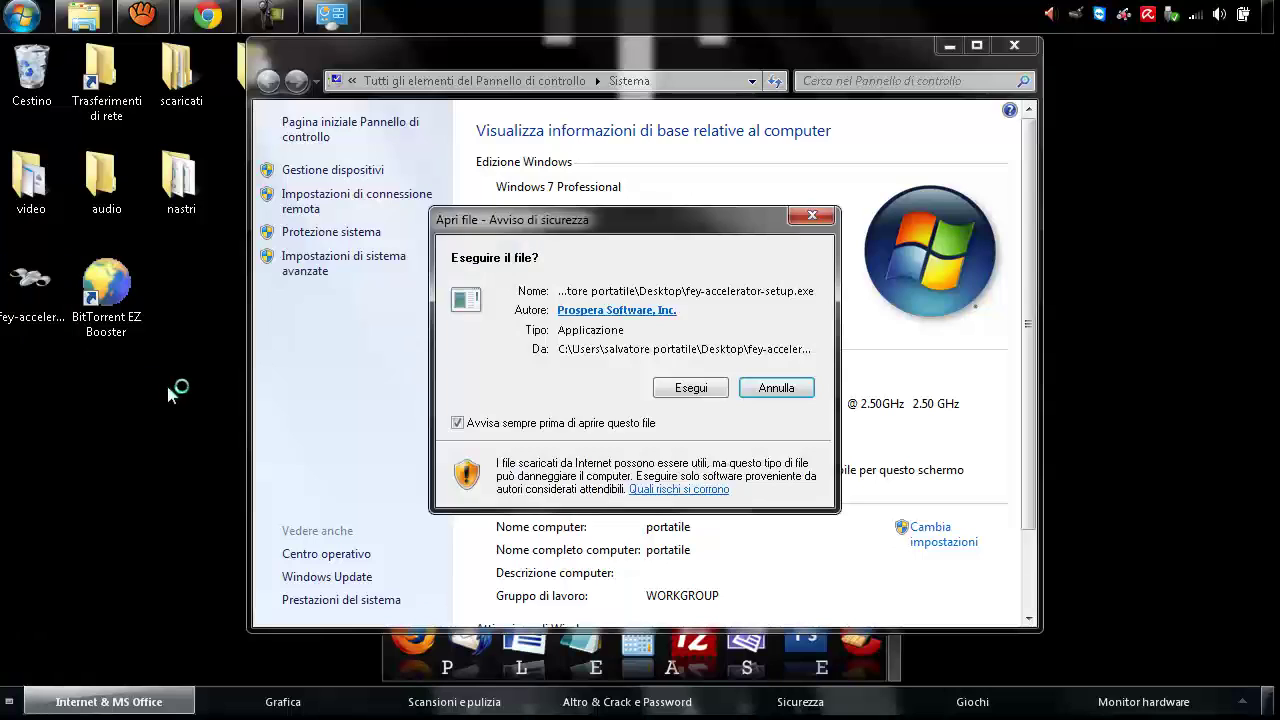
{"action": "left_click", "coordinate": [670, 386]}
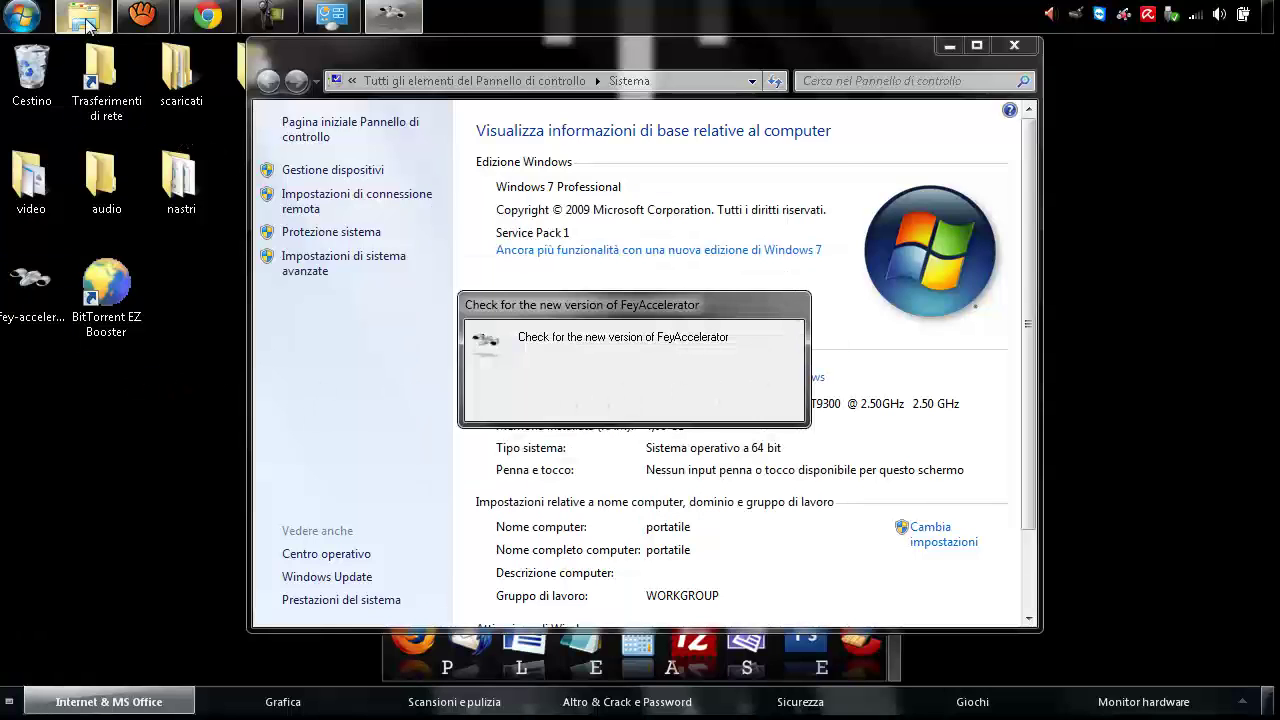
{"action": "mouse_move", "coordinate": [97, 30]}
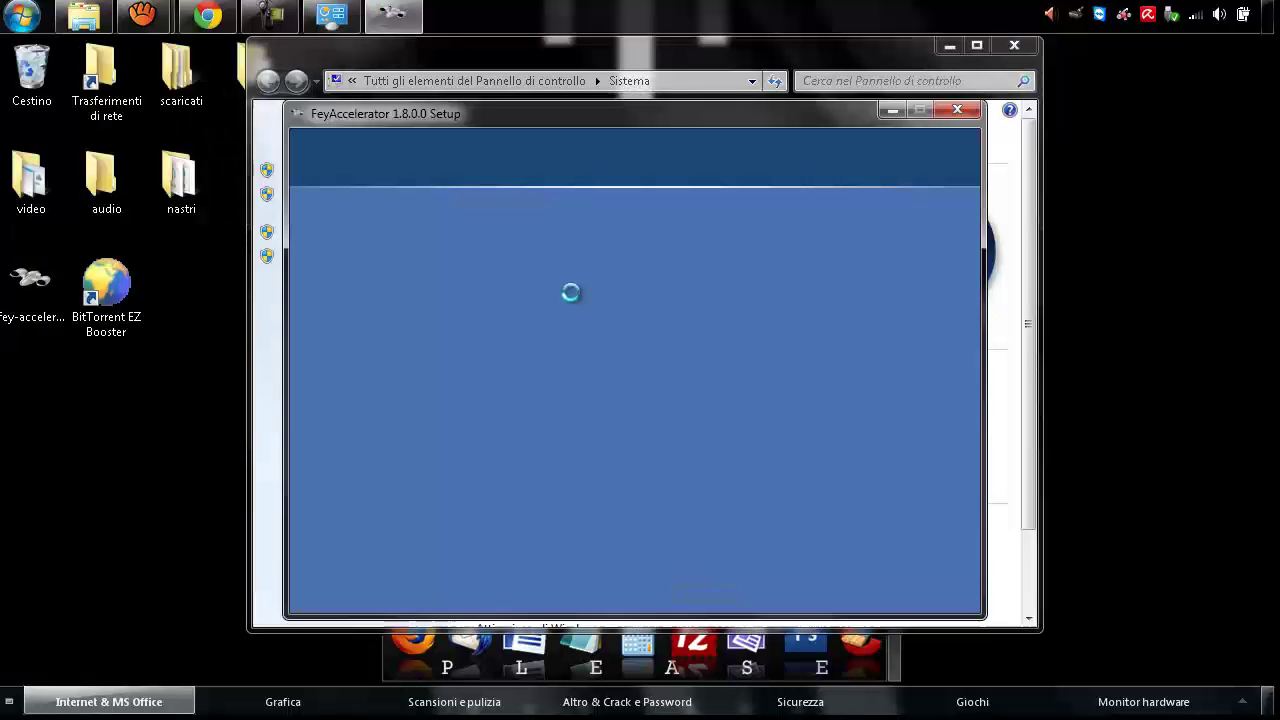
{"action": "left_click", "coordinate": [926, 594]}
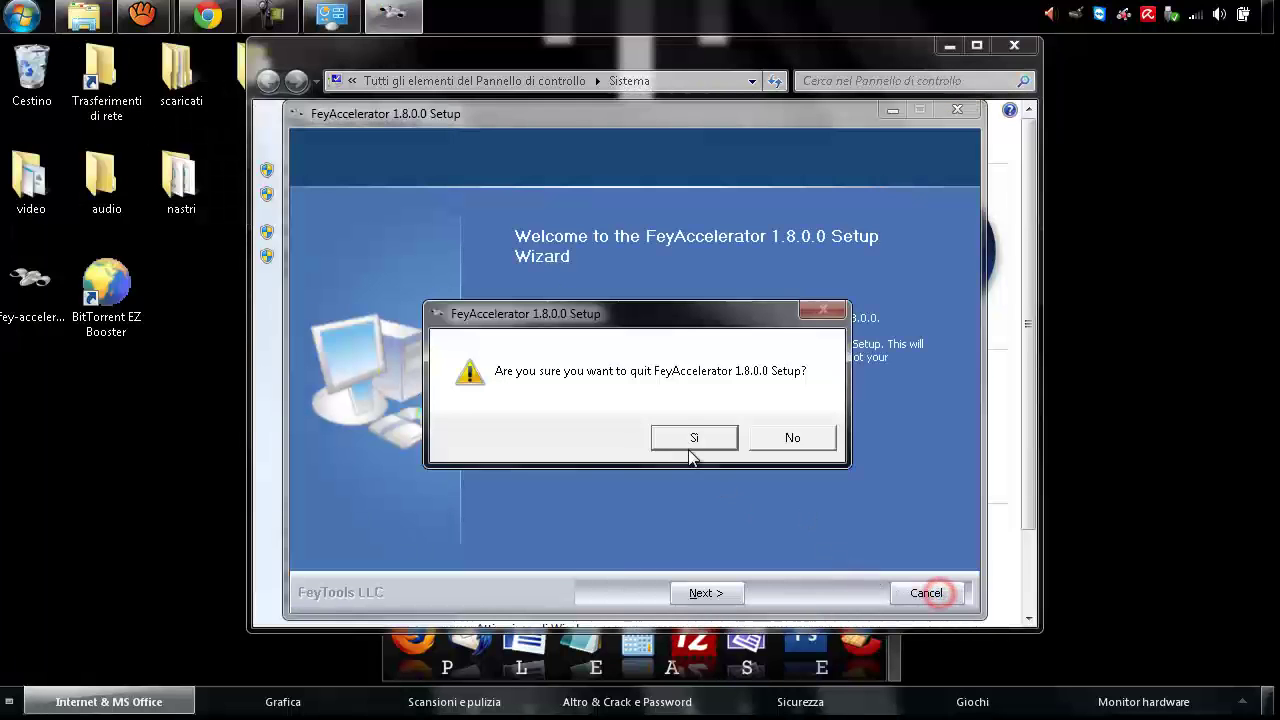
{"action": "left_click", "coordinate": [694, 437]}
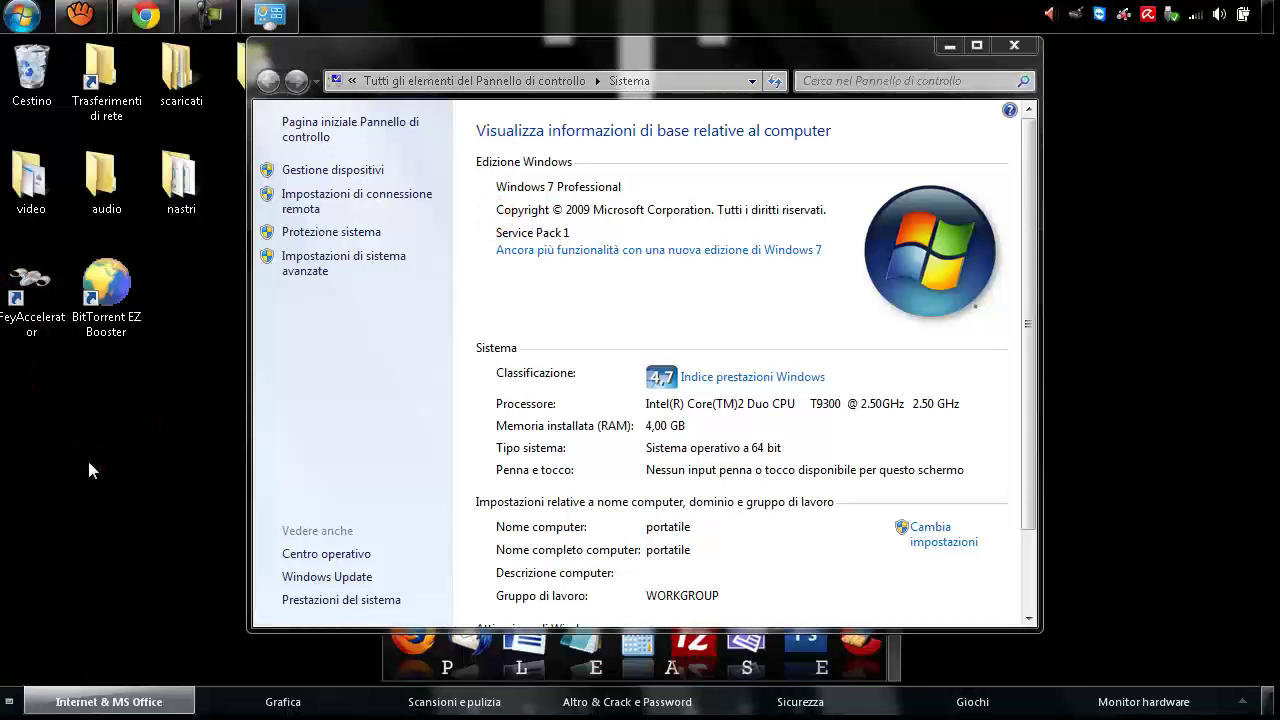
{"action": "left_click", "coordinate": [208, 14]}
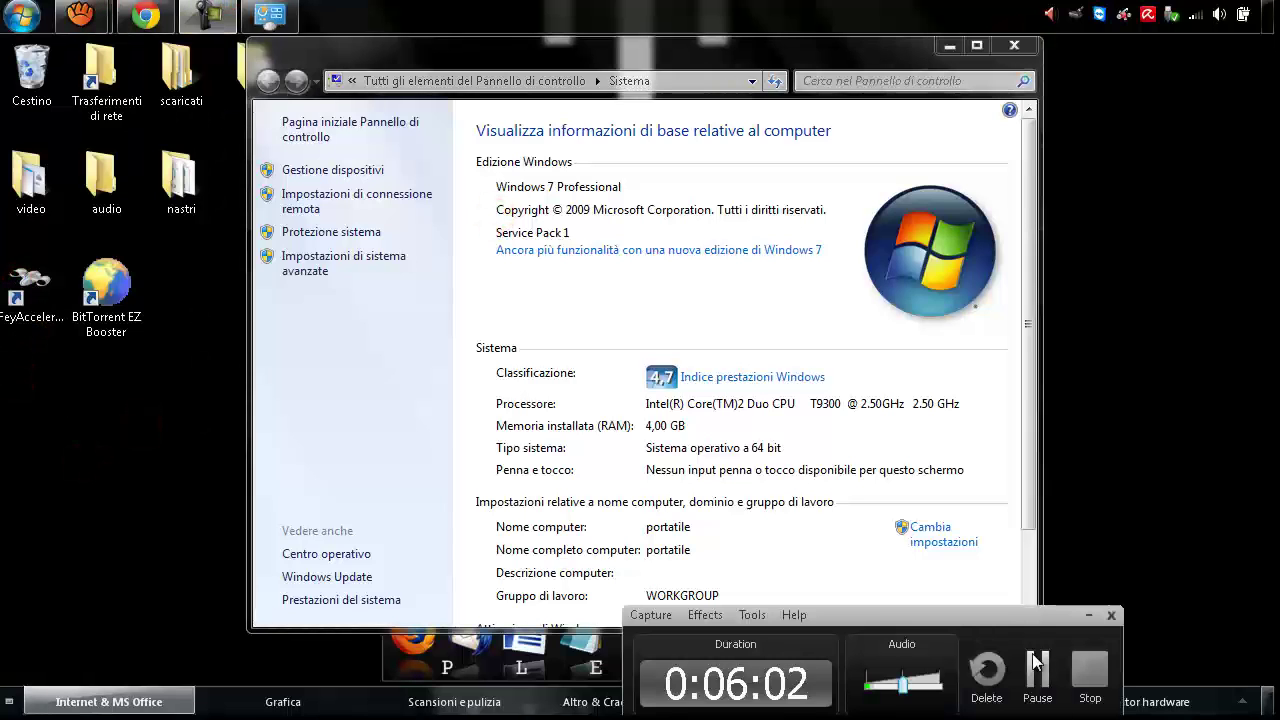
{"action": "left_click", "coordinate": [1084, 605]}
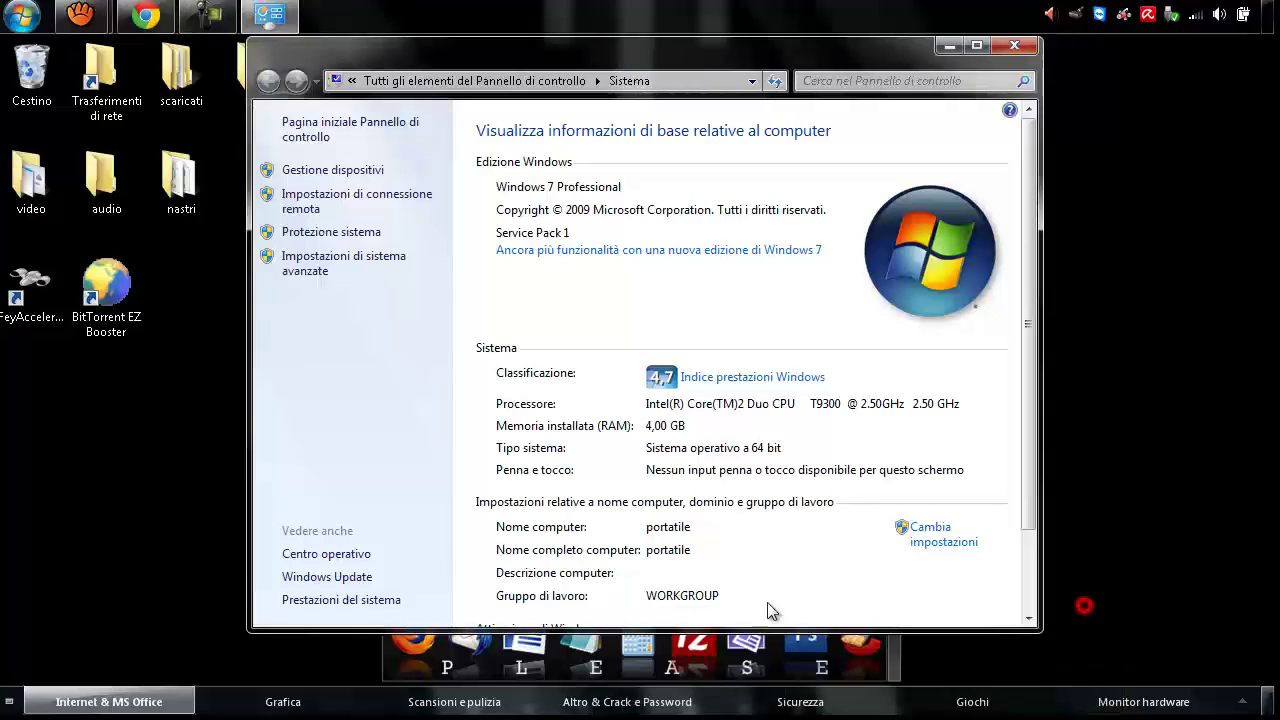
- Launch FeyAccelerator from the desktop, set its network adapter to Scheda LAN wireless USB 802.11n and view the P2P applications it offers
{"action": "double_click", "coordinate": [18, 280]}
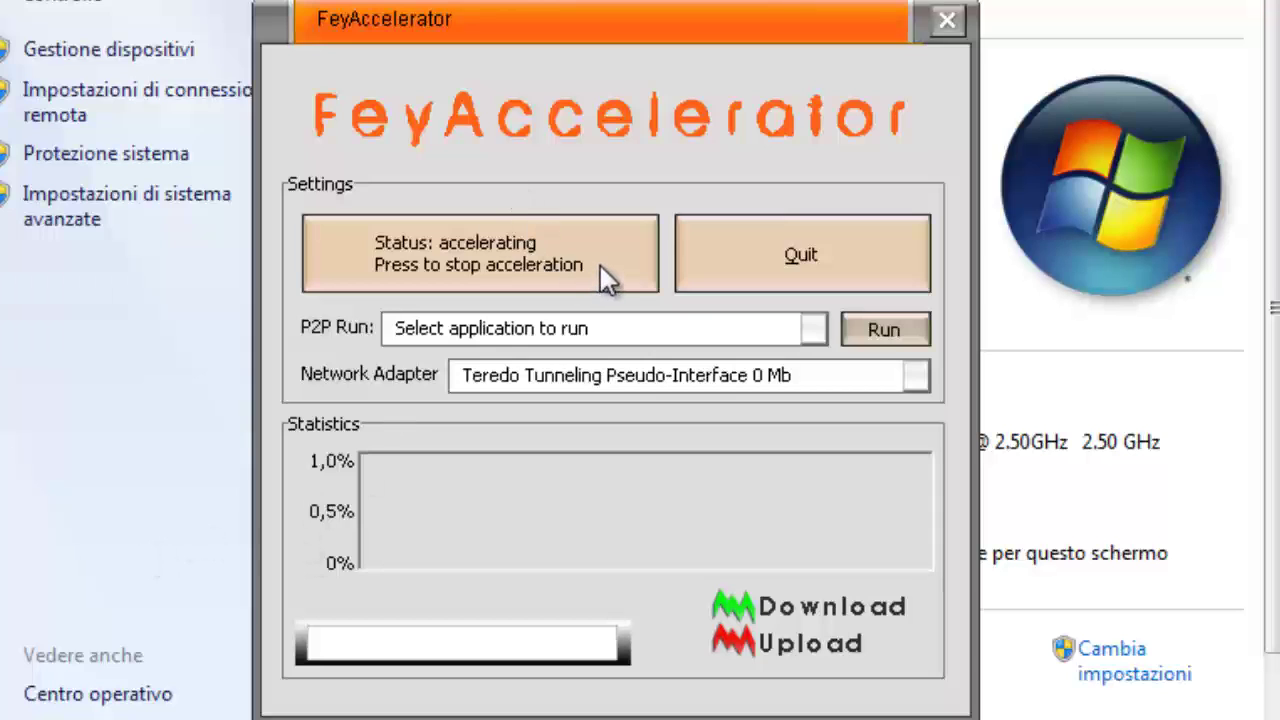
{"action": "left_click", "coordinate": [818, 332]}
{"action": "left_click", "coordinate": [820, 333]}
{"action": "left_click", "coordinate": [915, 380]}
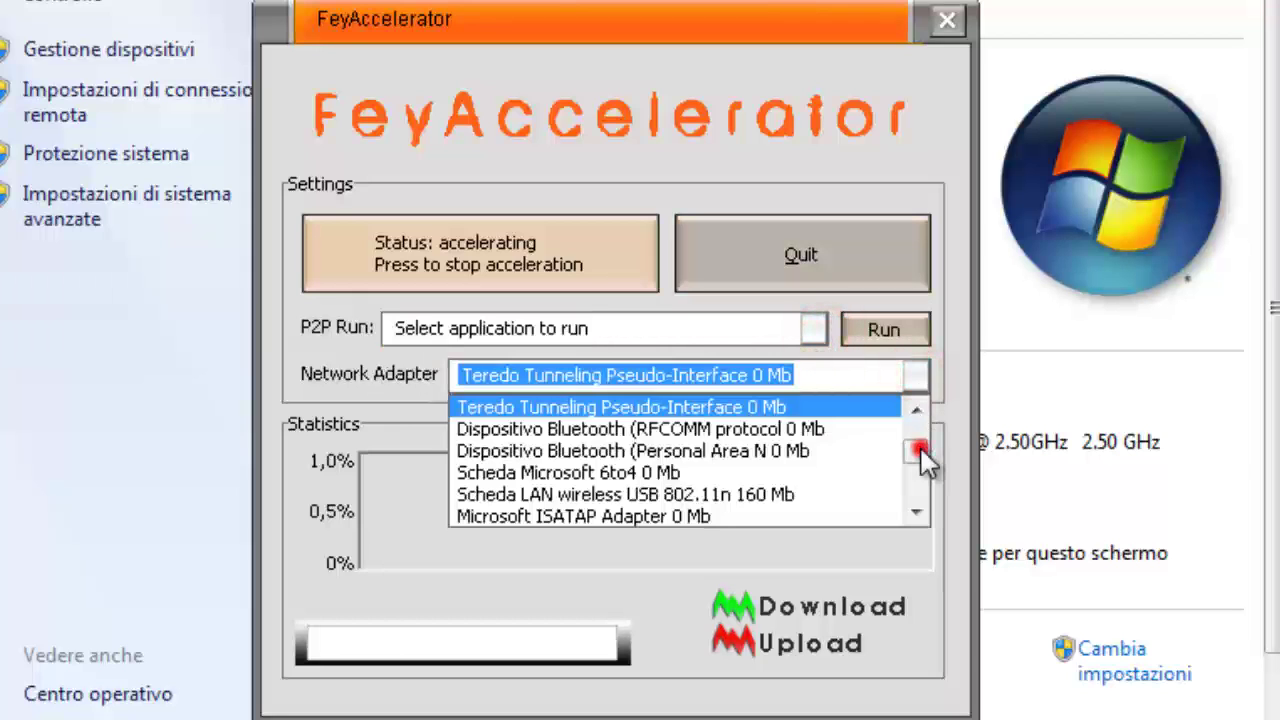
{"action": "left_click", "coordinate": [785, 494]}
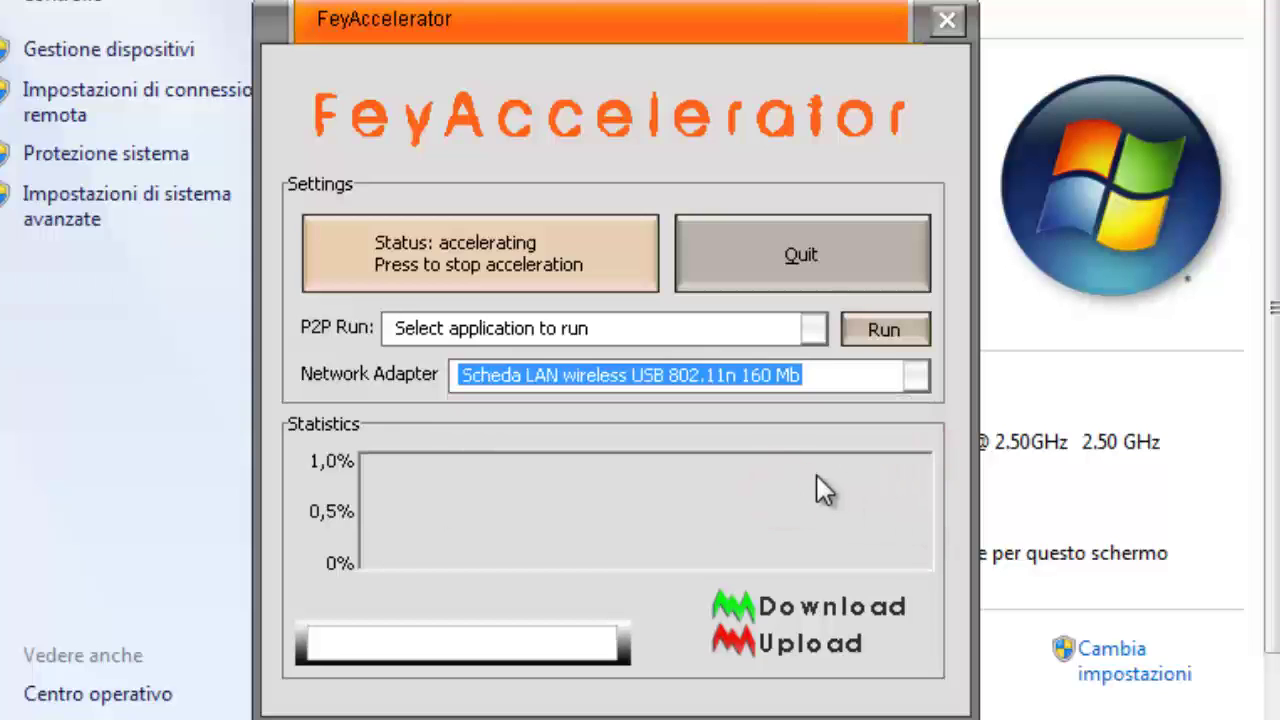
{"action": "left_click", "coordinate": [614, 373]}
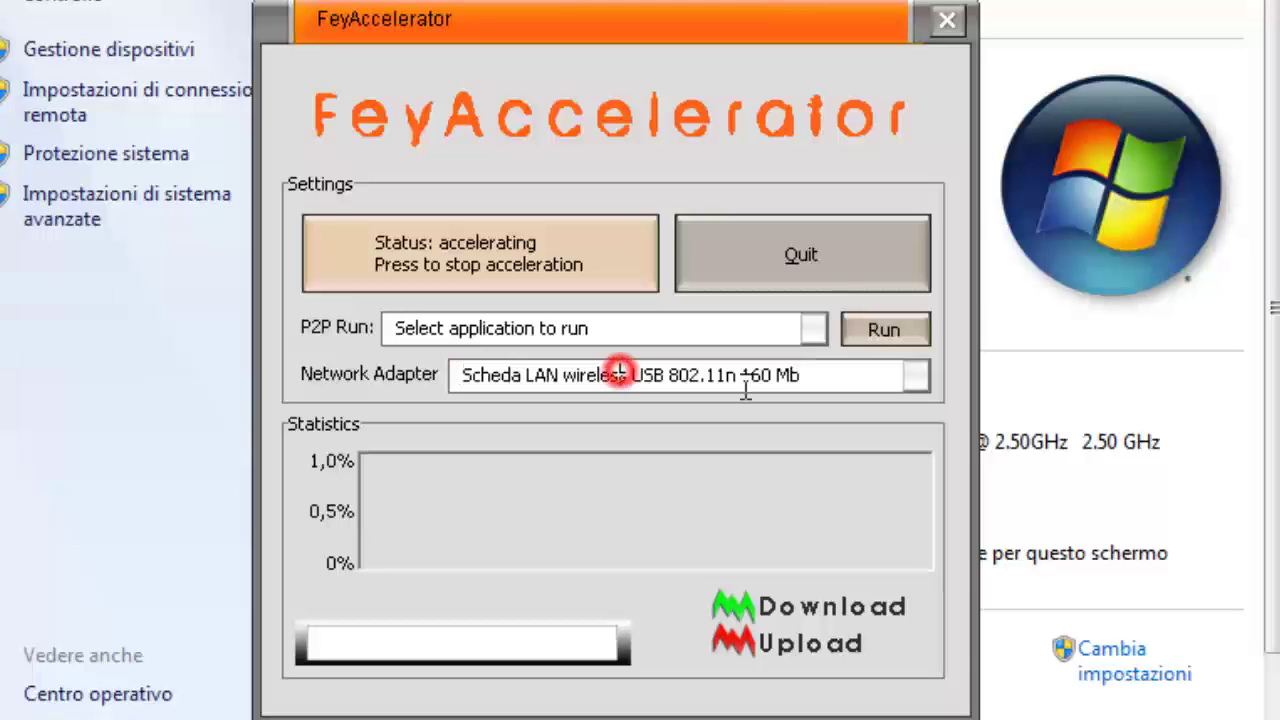
{"action": "left_click_drag", "start_coordinate": [680, 375], "coordinate": [522, 375]}
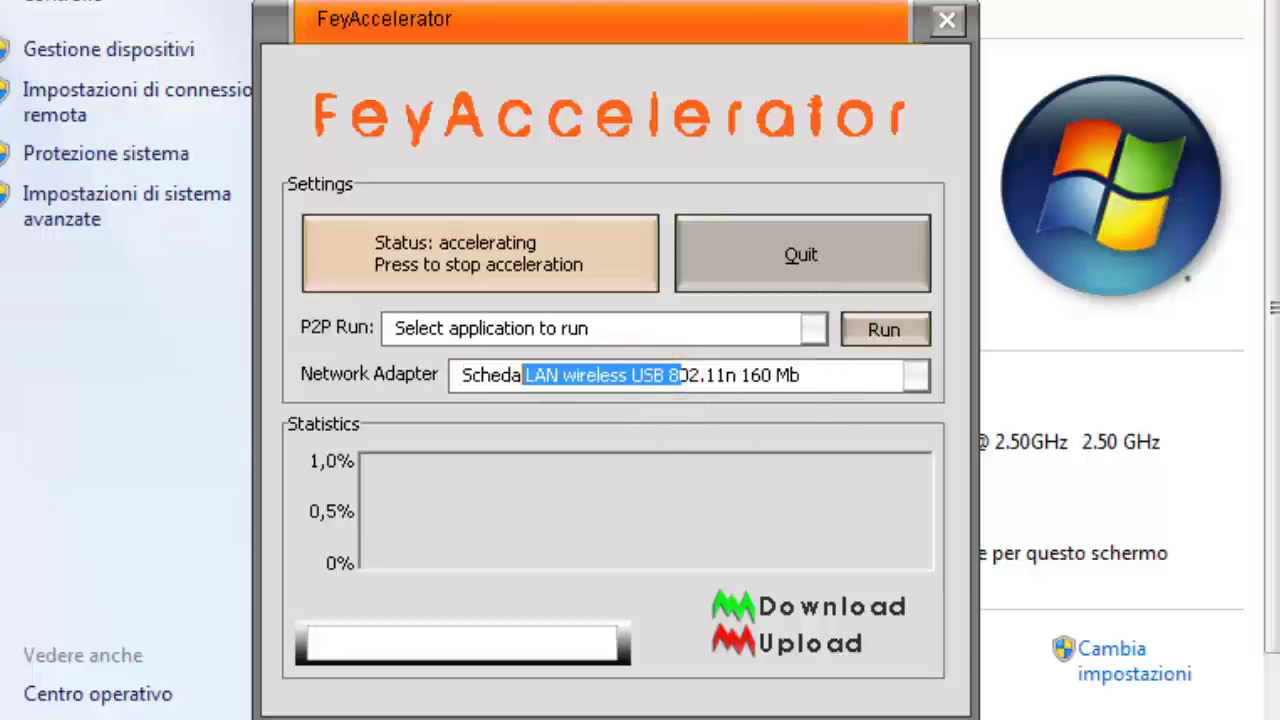
{"action": "left_click", "coordinate": [820, 330]}
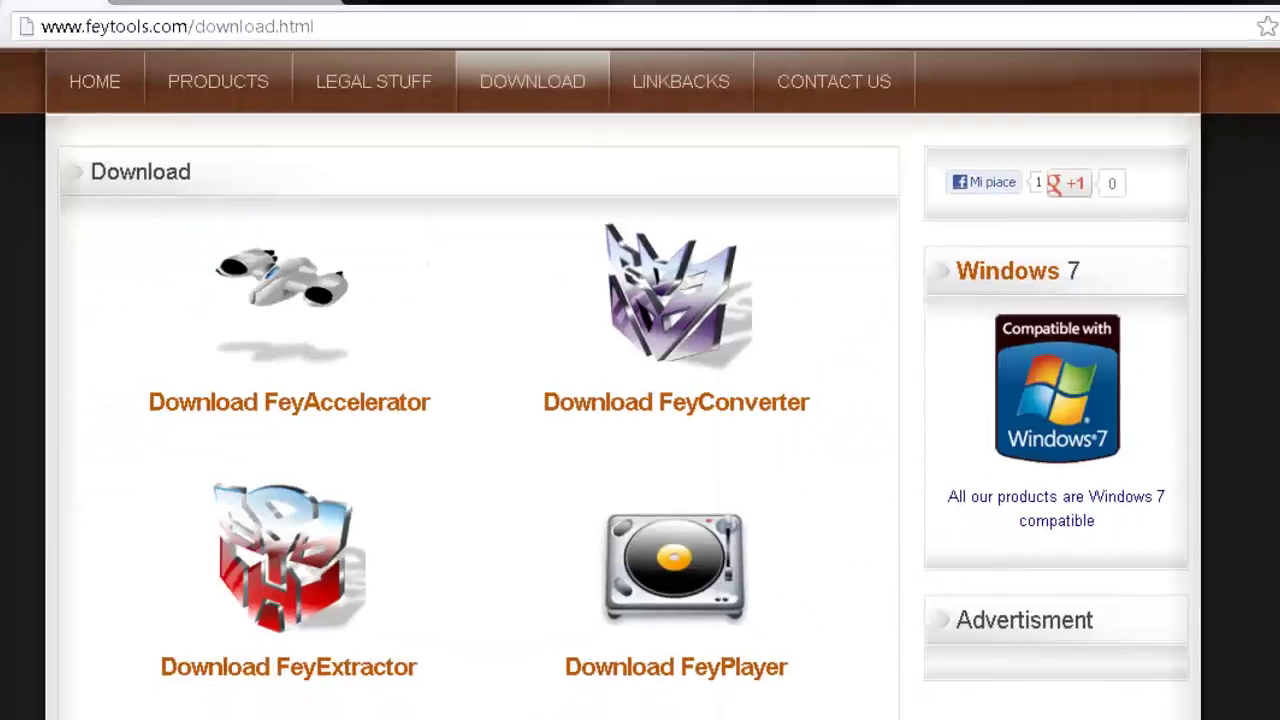
- Switch to Chrome, open the FeyAccelerator product page on feytools.com and examine the paragraph listing the supported file sharing programs
{"action": "mouse_move", "coordinate": [329, 182]}
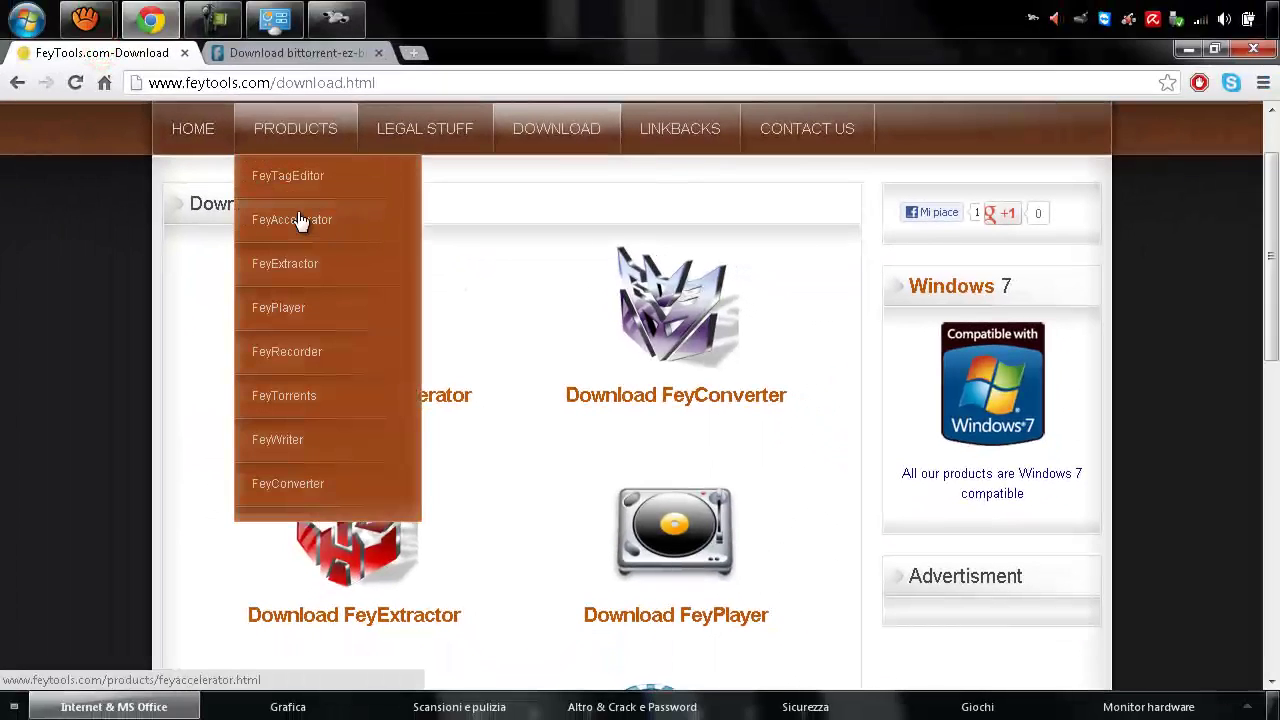
{"action": "left_click", "coordinate": [356, 234]}
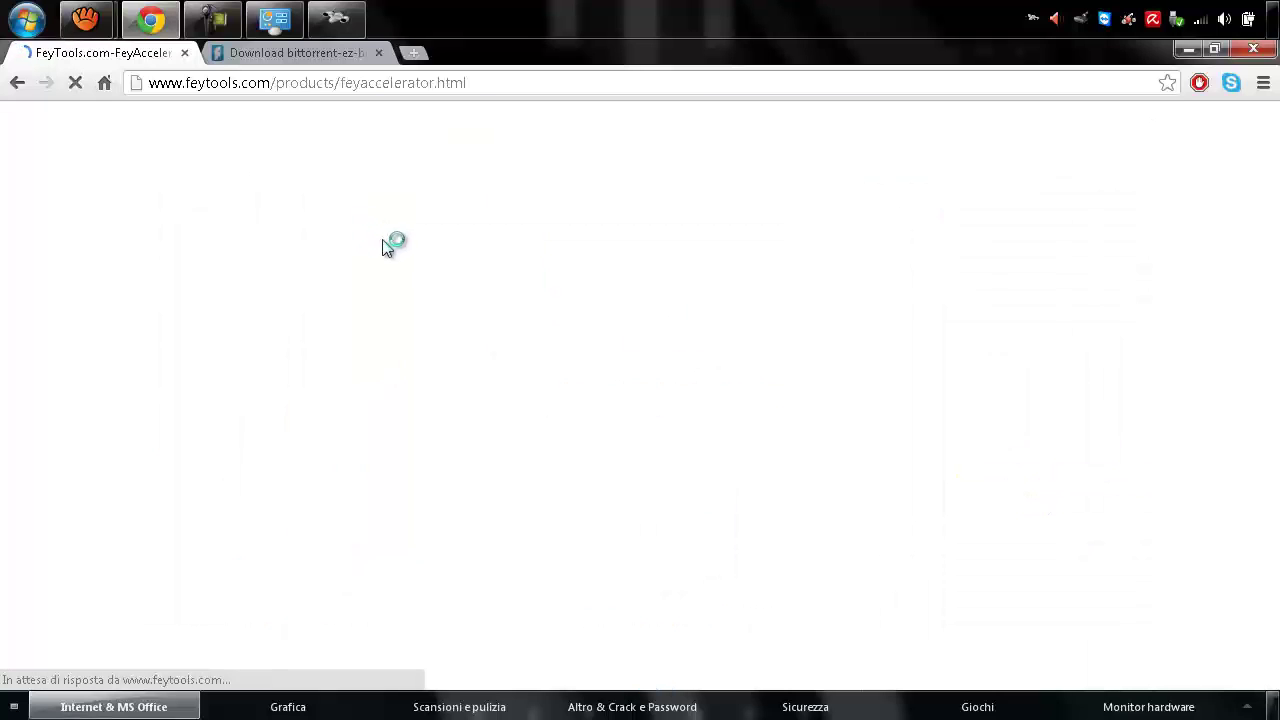
{"action": "mouse_move", "coordinate": [386, 249]}
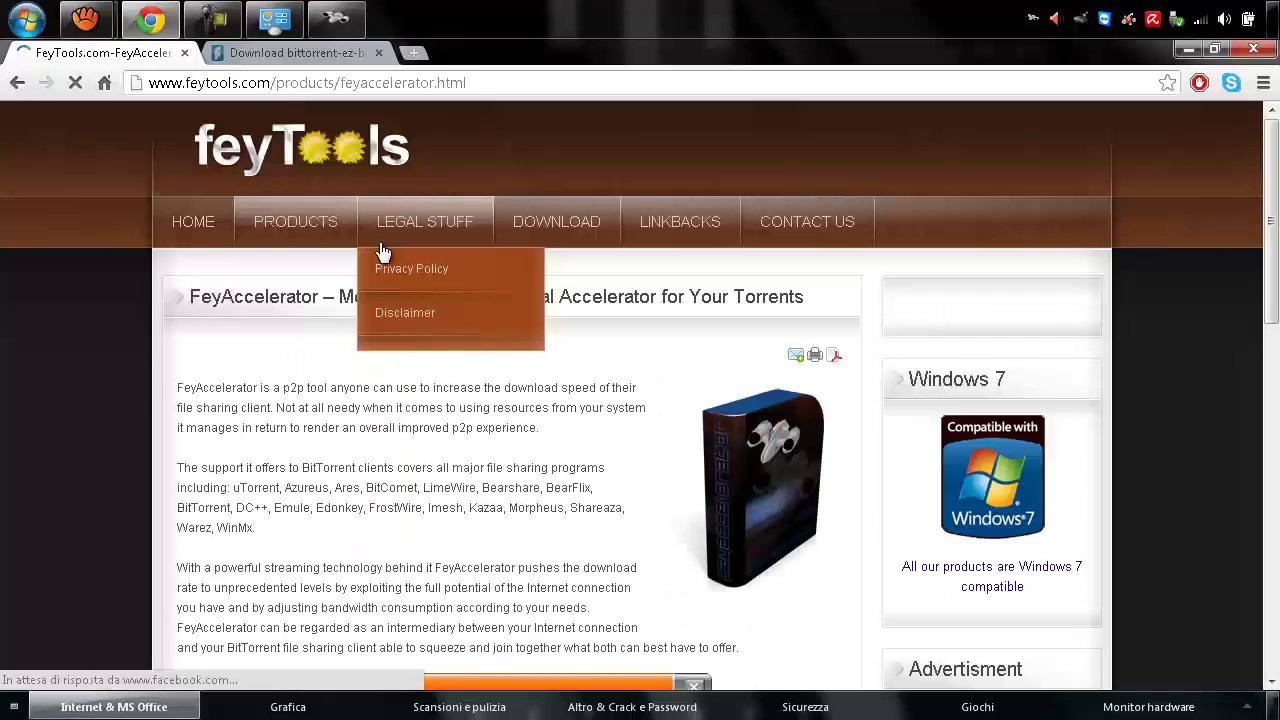
{"action": "scroll", "coordinate": [25, 352], "scroll_direction": "down", "scroll_amount": 3}
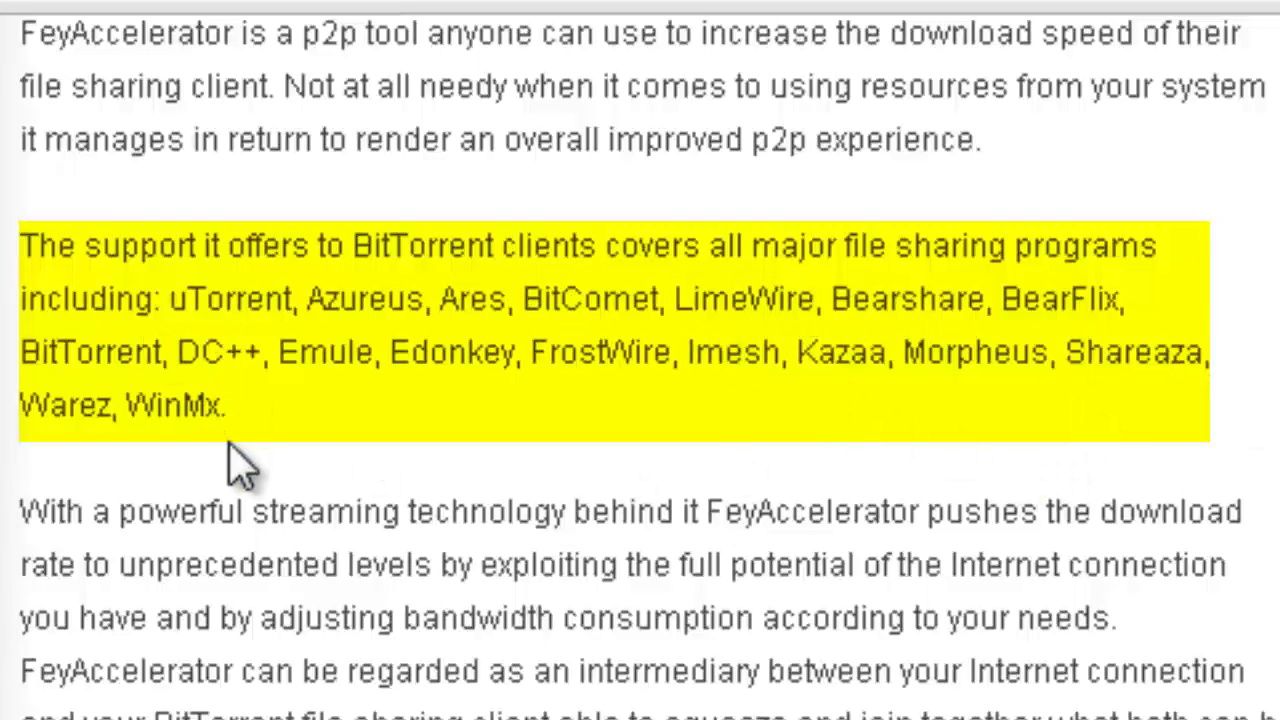
{"action": "left_click_drag", "start_coordinate": [177, 358], "coordinate": [262, 356]}
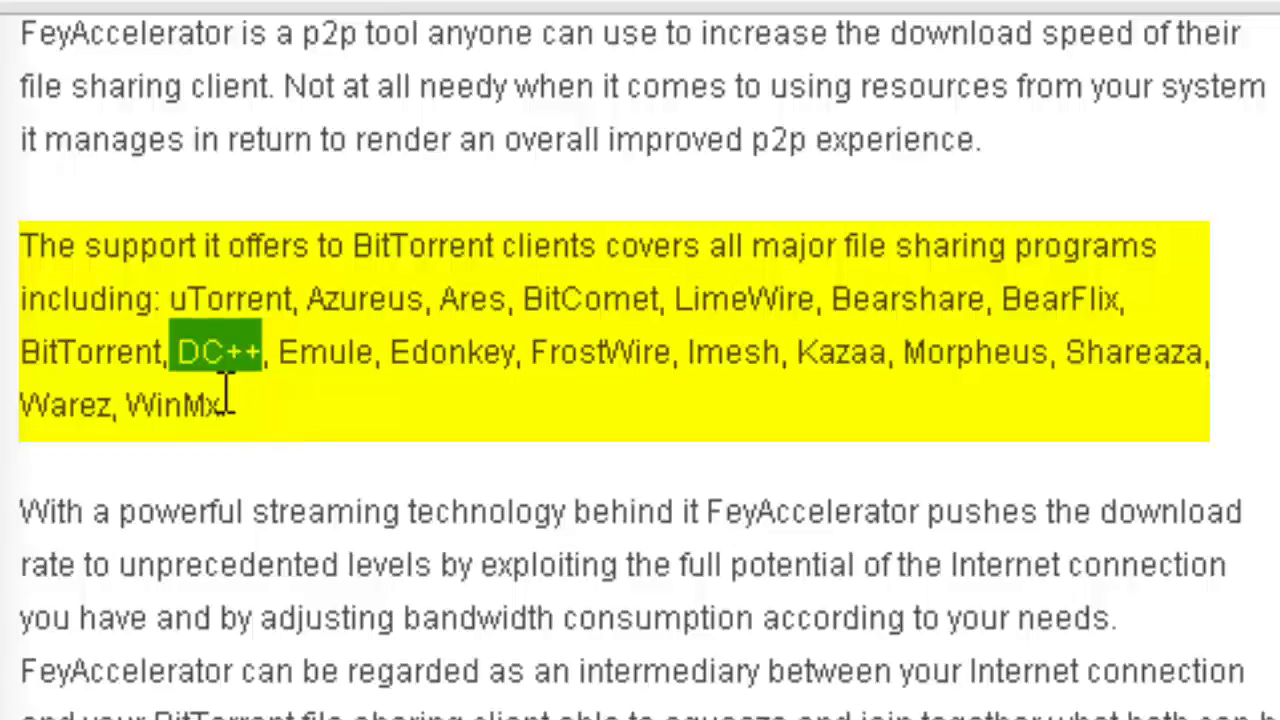
{"action": "left_click_drag", "start_coordinate": [297, 409], "coordinate": [168, 300]}
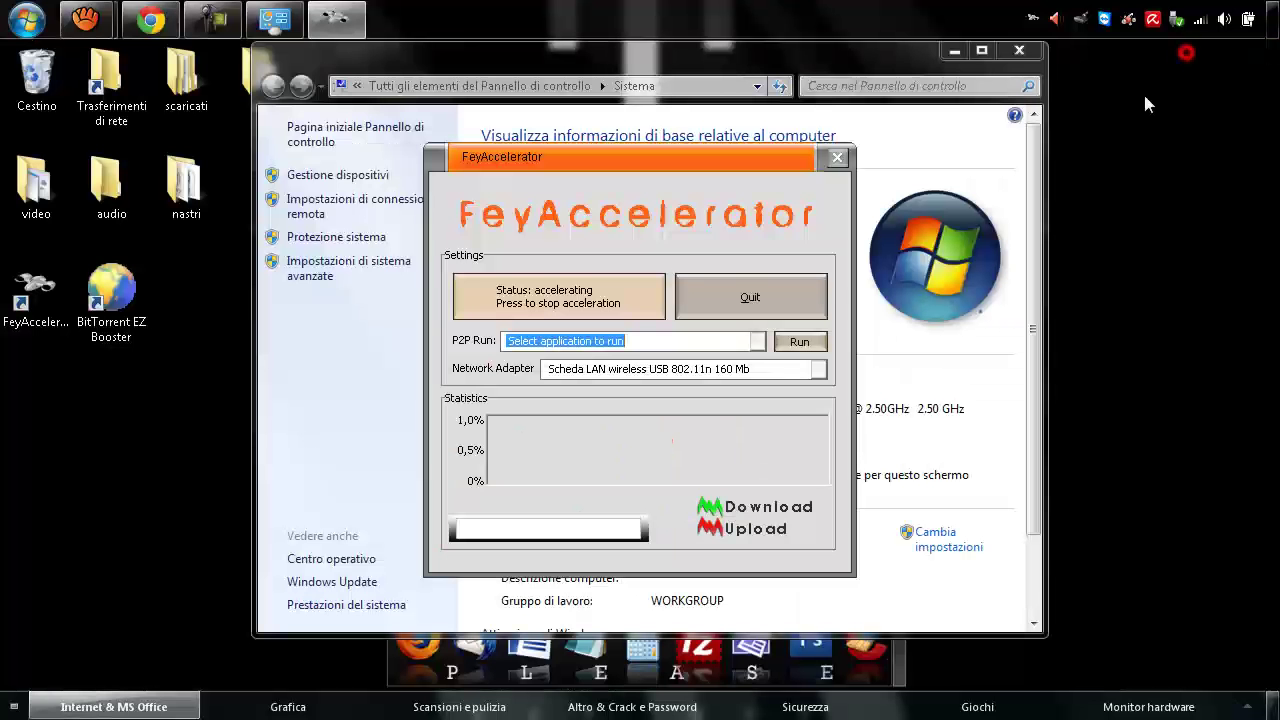
- Return to FeyAccelerator, choose Emule as the P2P application and run it, leaving eMule once it has opened
{"action": "left_click", "coordinate": [1188, 49]}
{"action": "left_click", "coordinate": [757, 341]}
{"action": "left_click", "coordinate": [718, 370]}
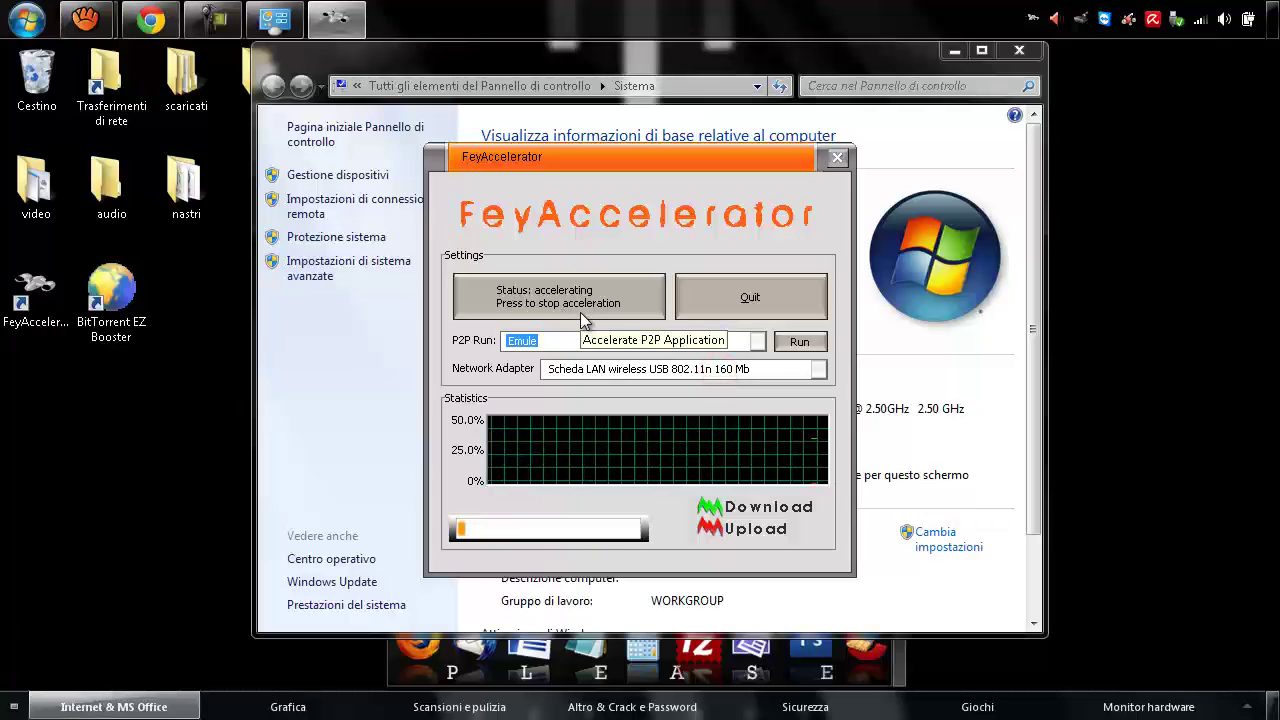
{"action": "left_click", "coordinate": [790, 342]}
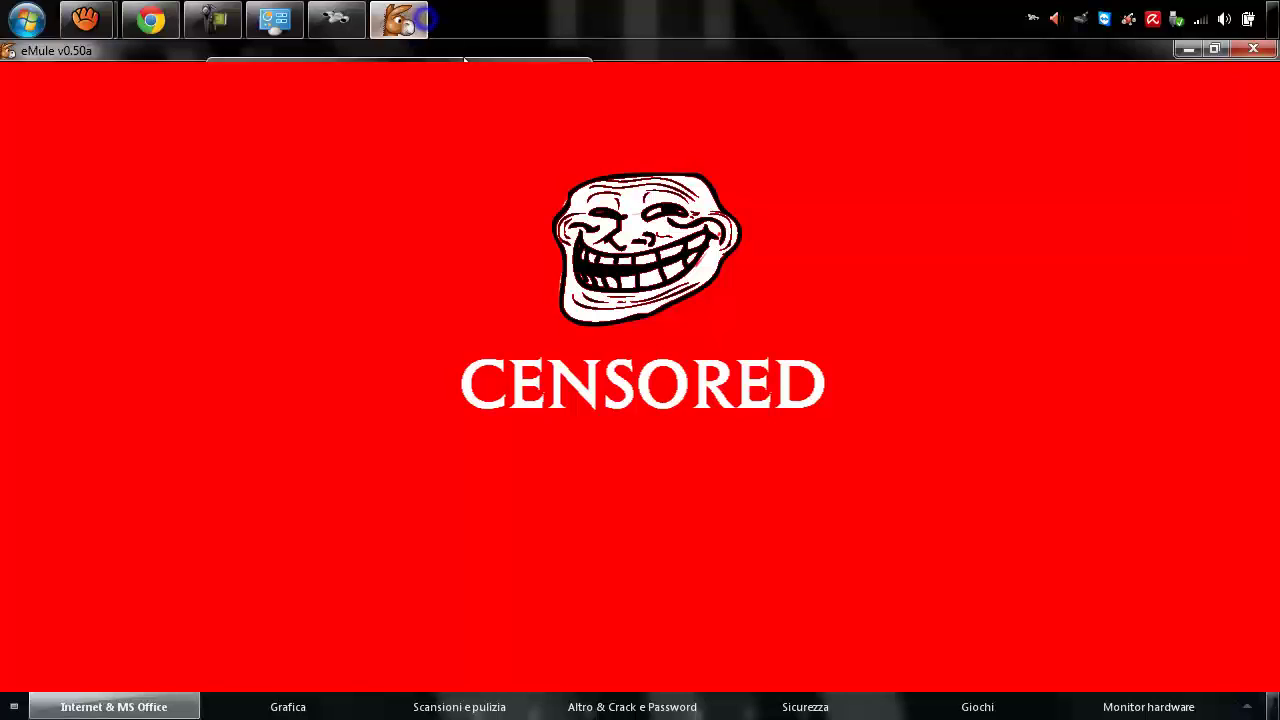
{"action": "right_click", "coordinate": [491, 34]}
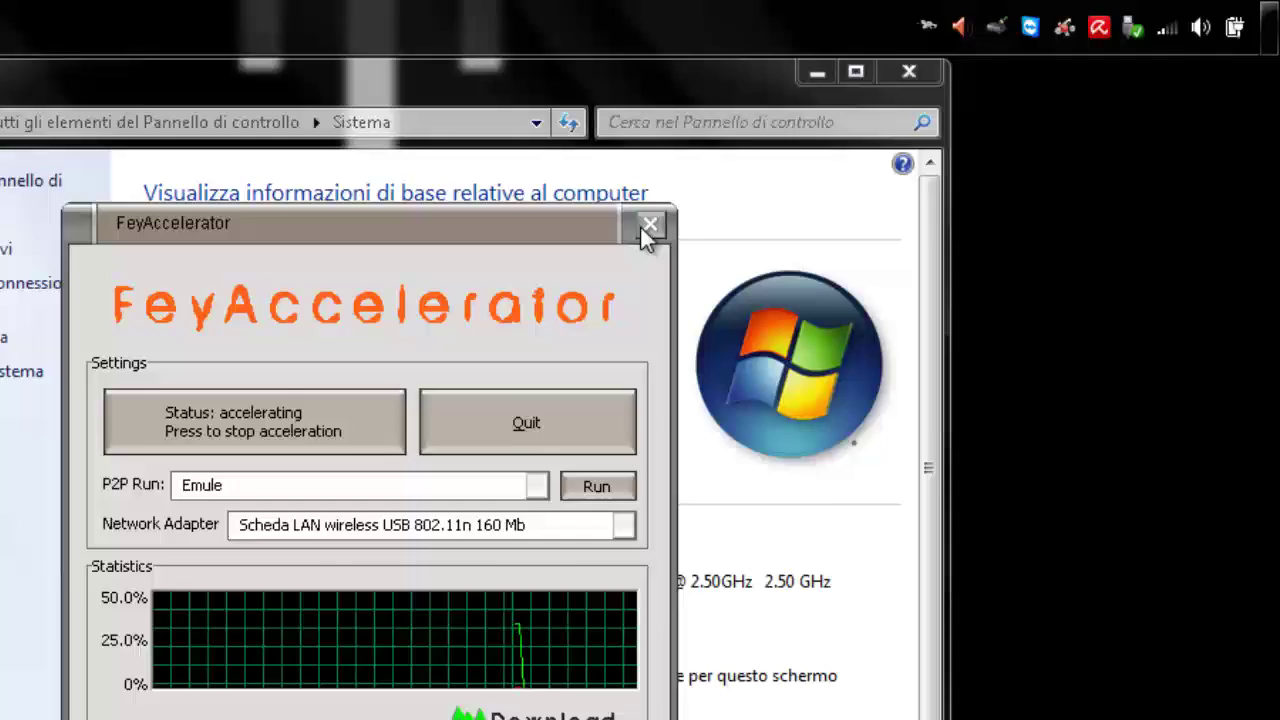
- Close the FeyAccelerator window, exit the program completely from the notification area and close the System window
{"action": "left_click", "coordinate": [836, 157]}
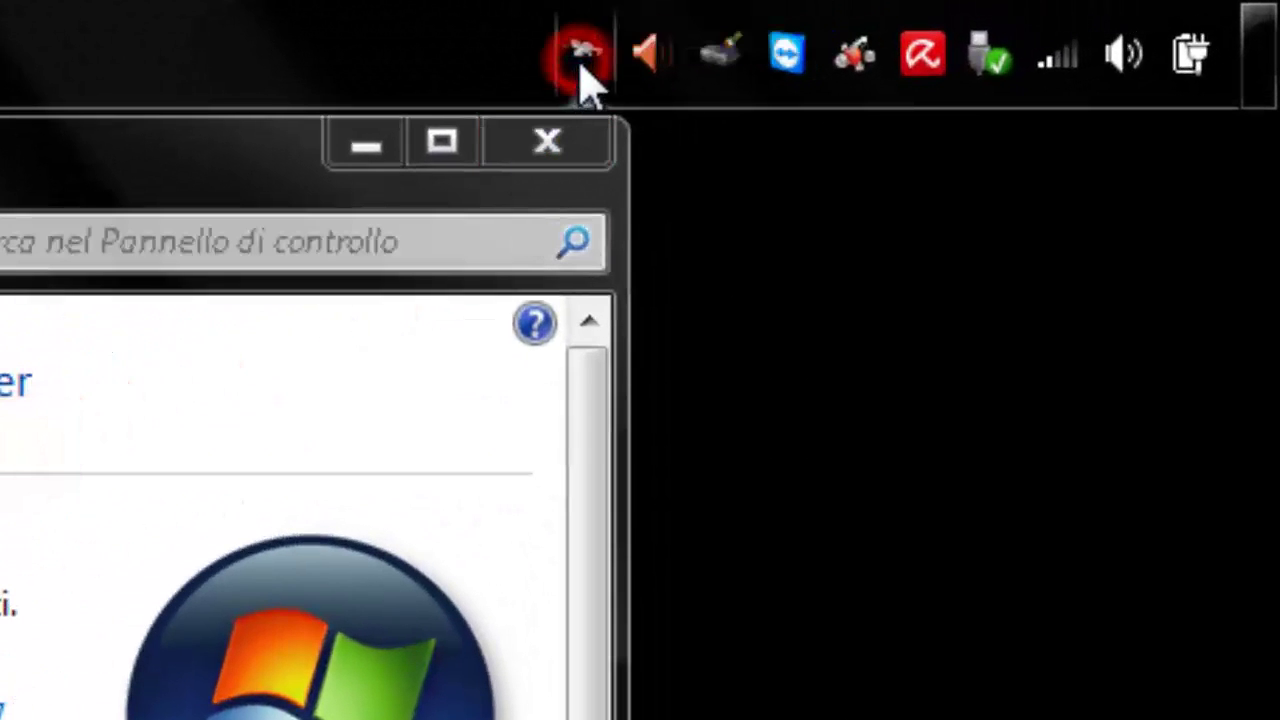
{"action": "right_click", "coordinate": [582, 62]}
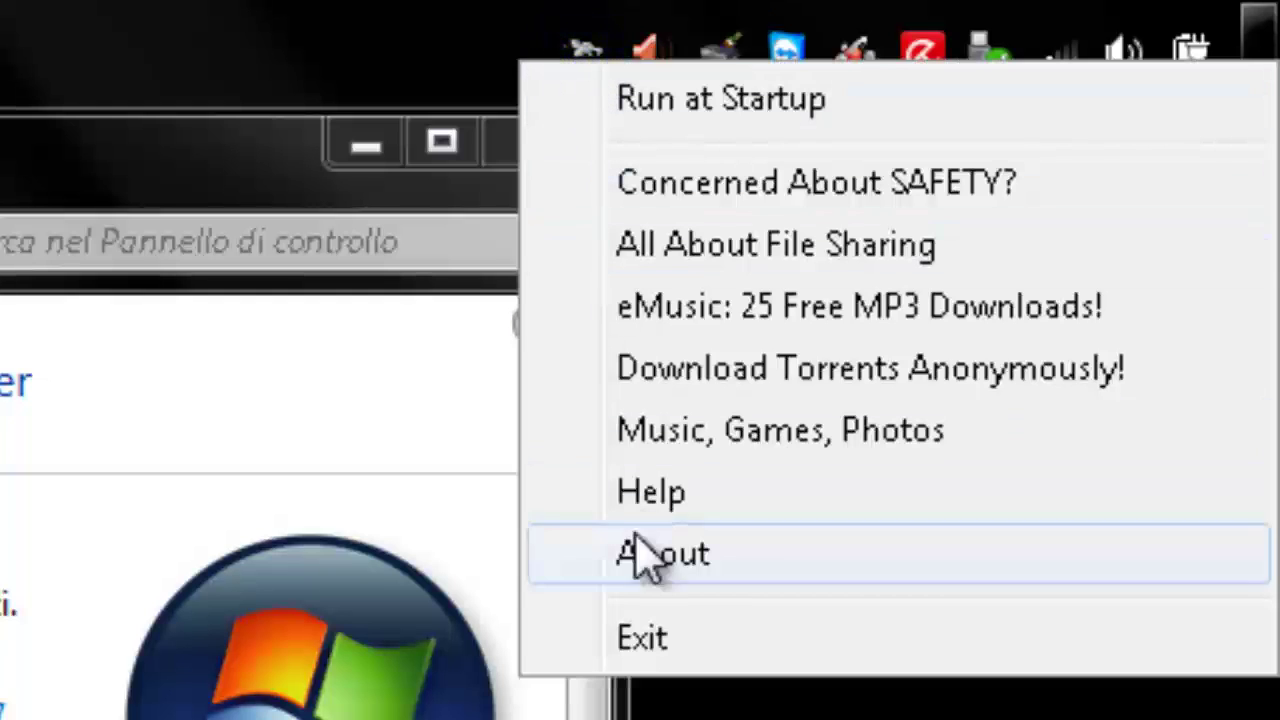
{"action": "left_click", "coordinate": [627, 645]}
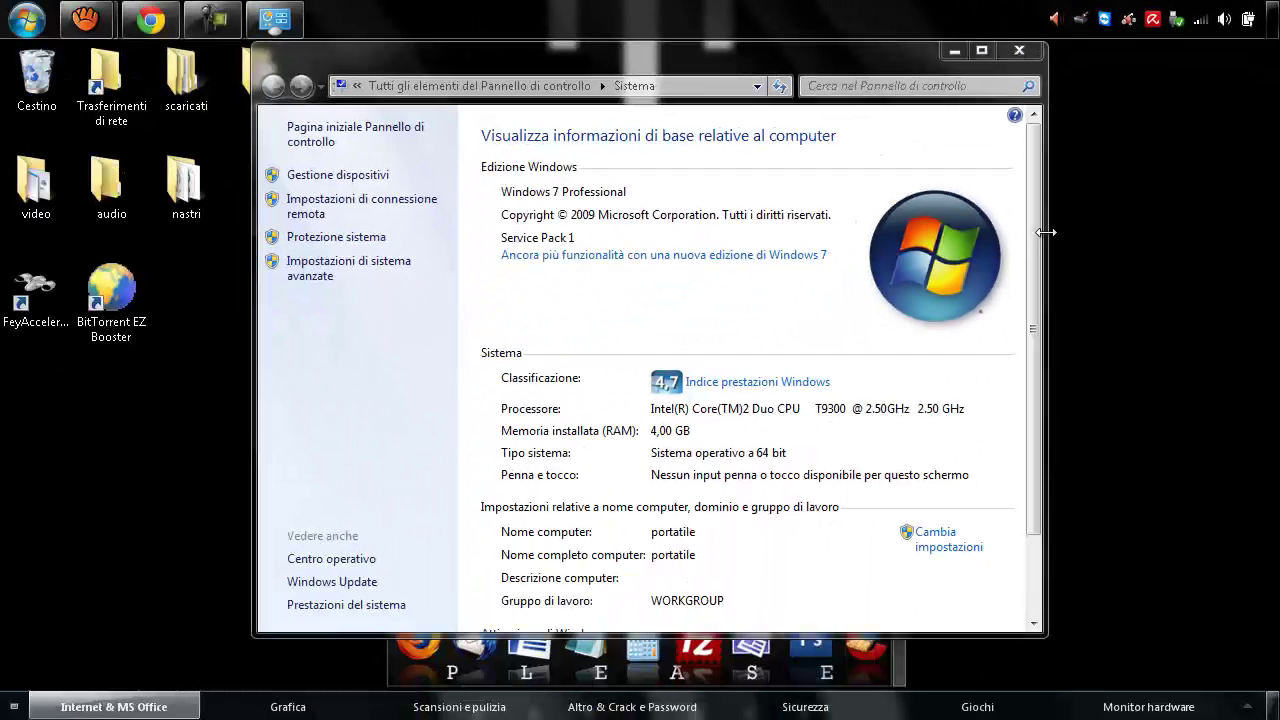
{"action": "left_click", "coordinate": [1030, 52]}
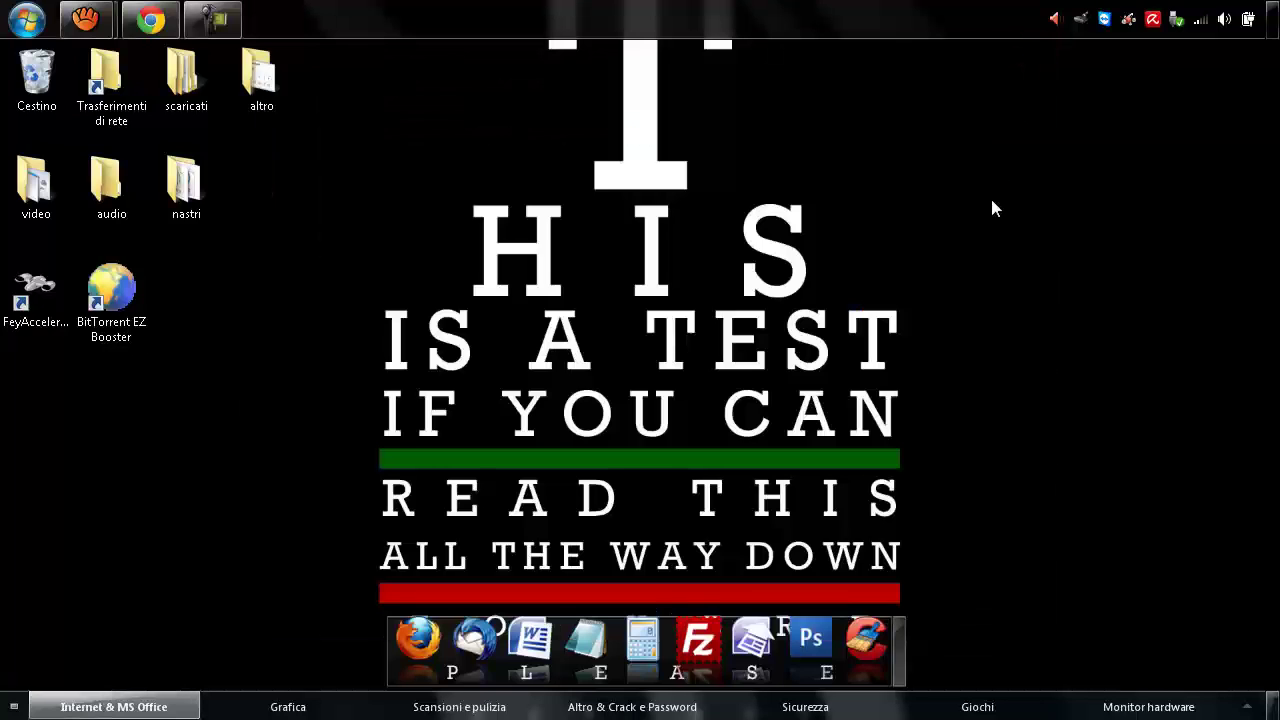